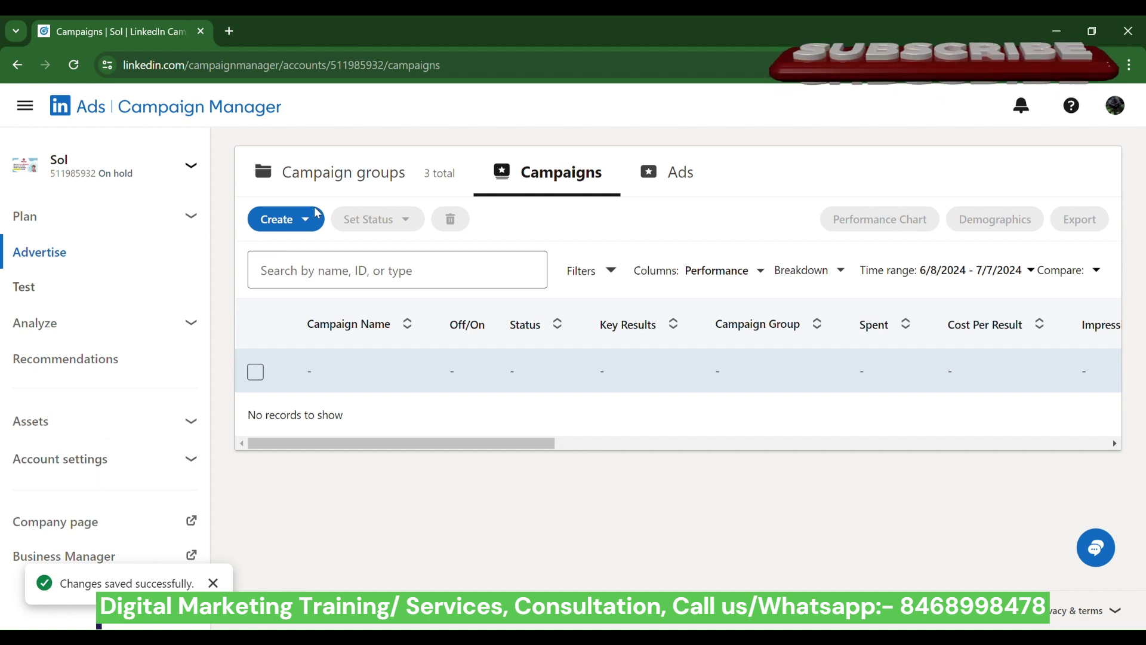
Step: Create a new campaign and name its campaign group "website"
click(273, 233)
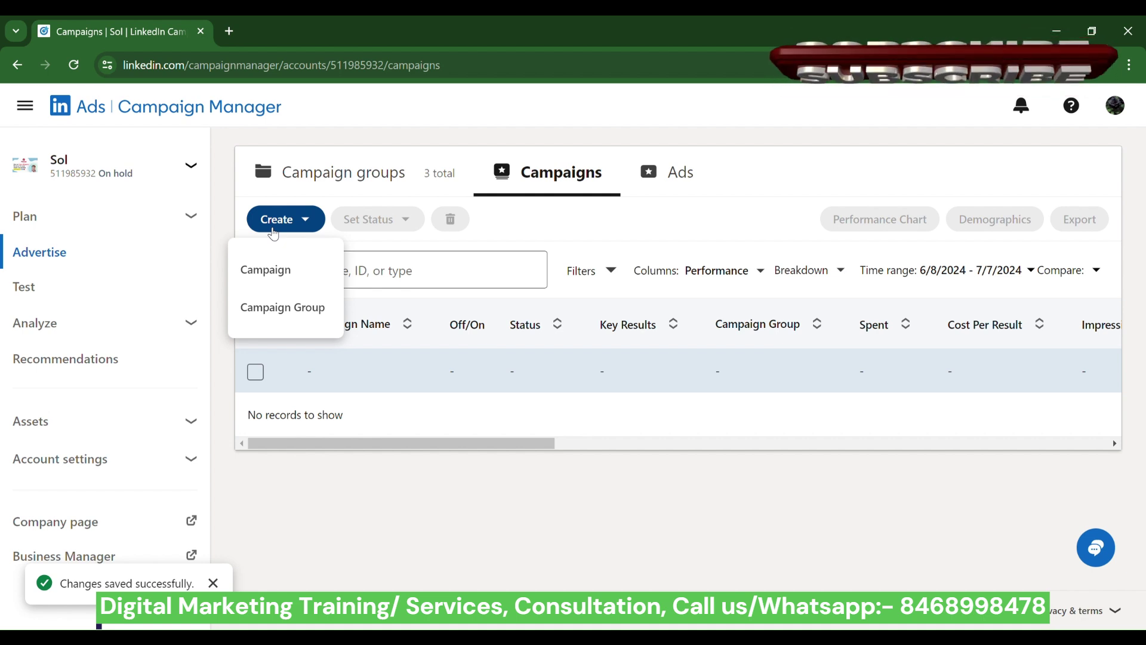
click(274, 270)
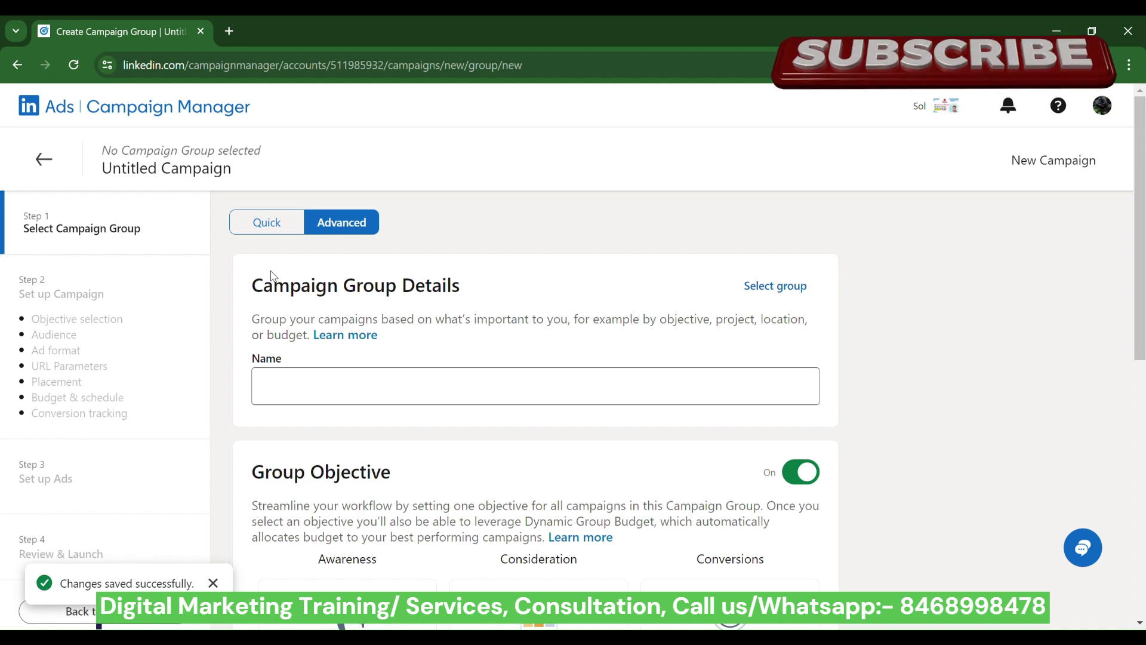
click(351, 387)
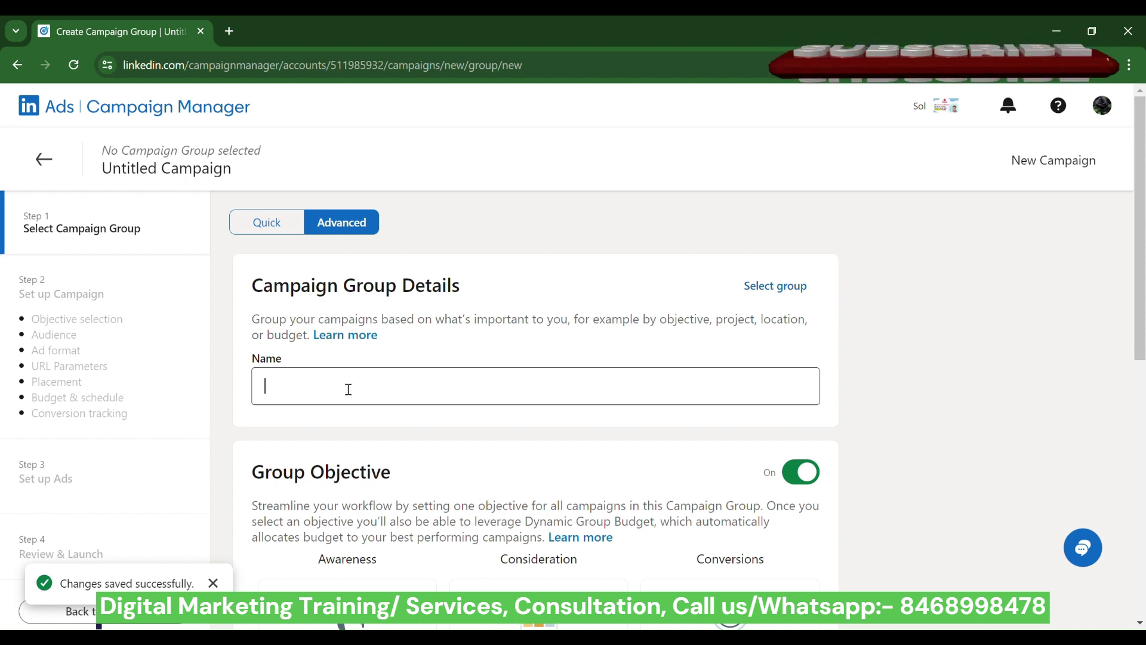
text(webite)
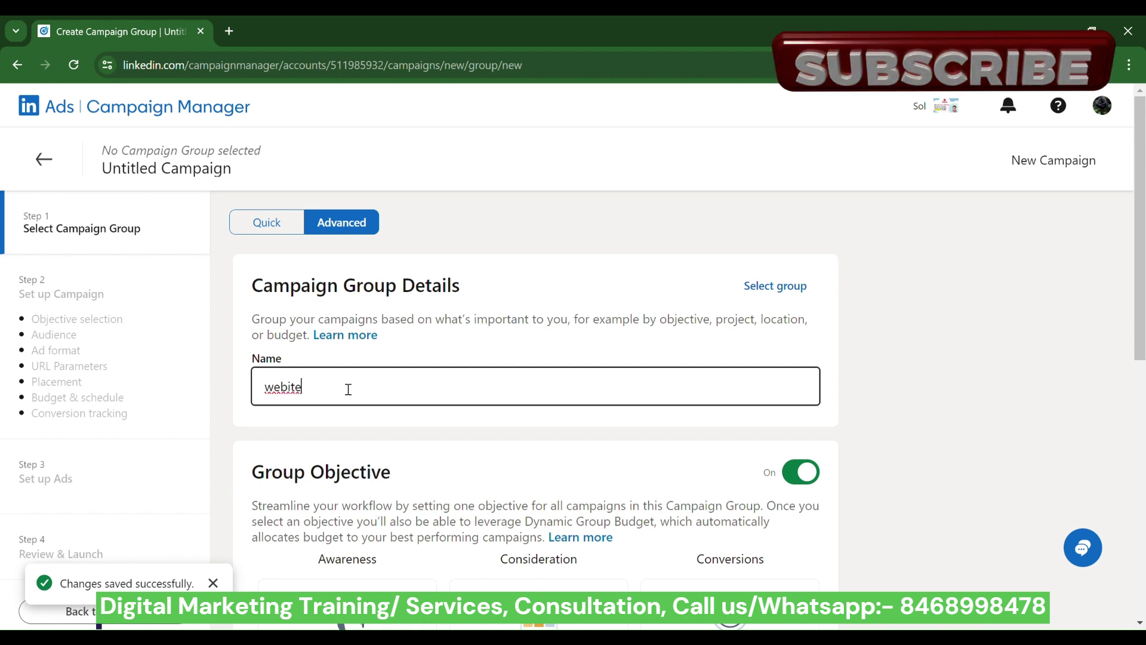
key(BackSpace)
key(BackSpace)
key(BackSpace)
key(BackSpace)
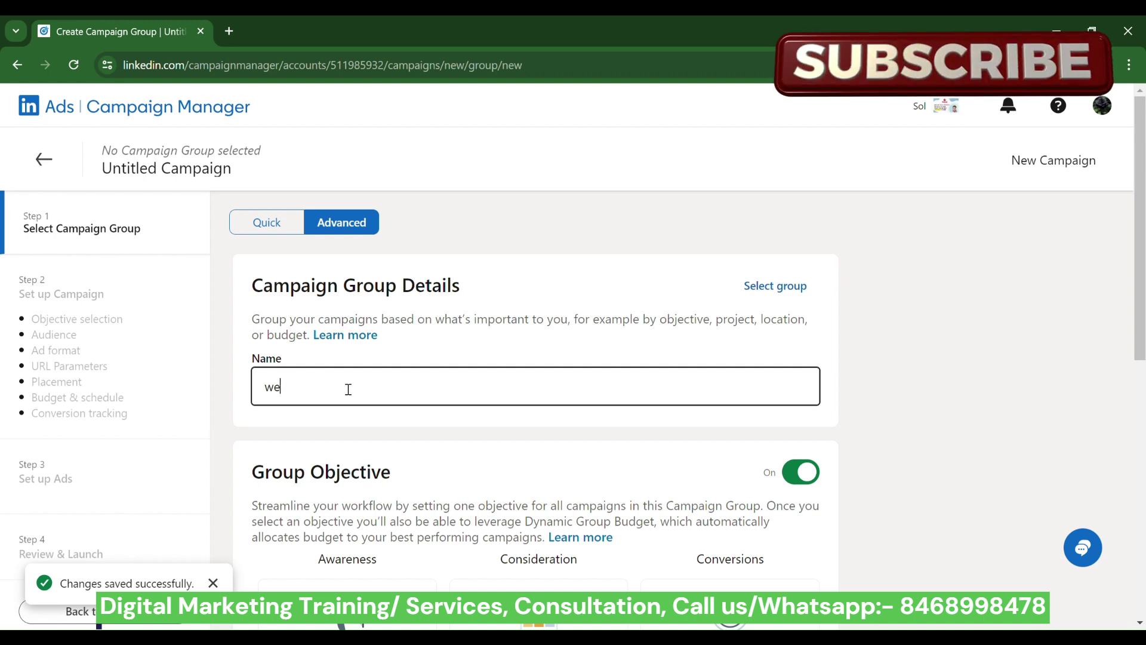
text(bsite)
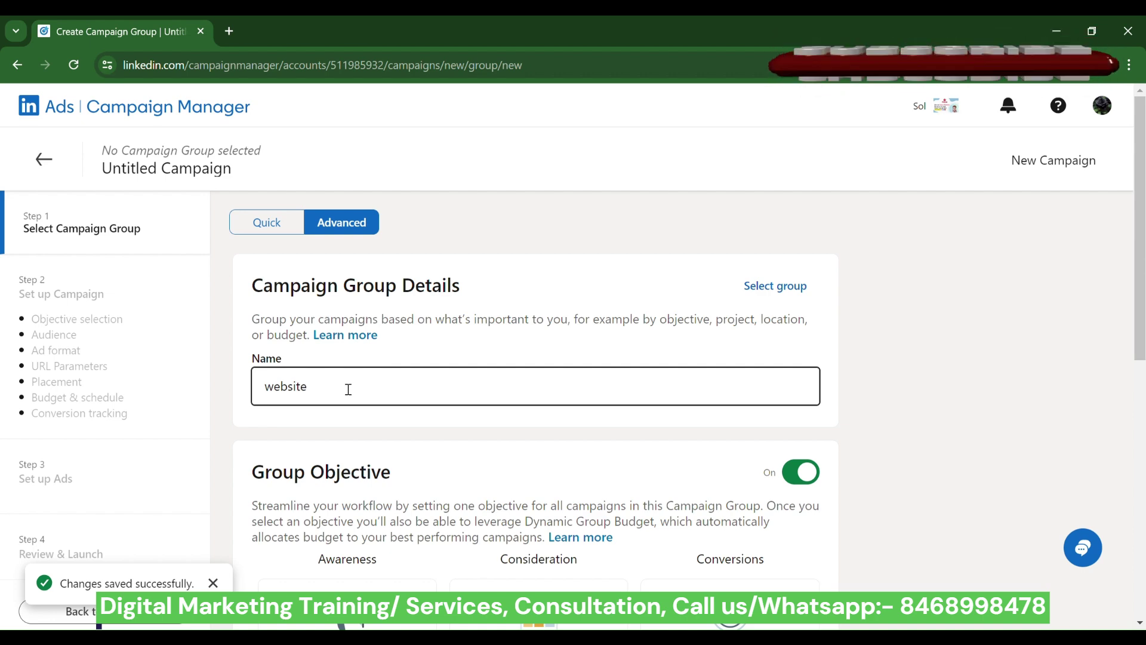
Step: Choose Website visits as the group objective and continue to campaign setup, keeping the continuous schedule
scroll(348, 389, down, 1)
scroll(348, 389, up, 1)
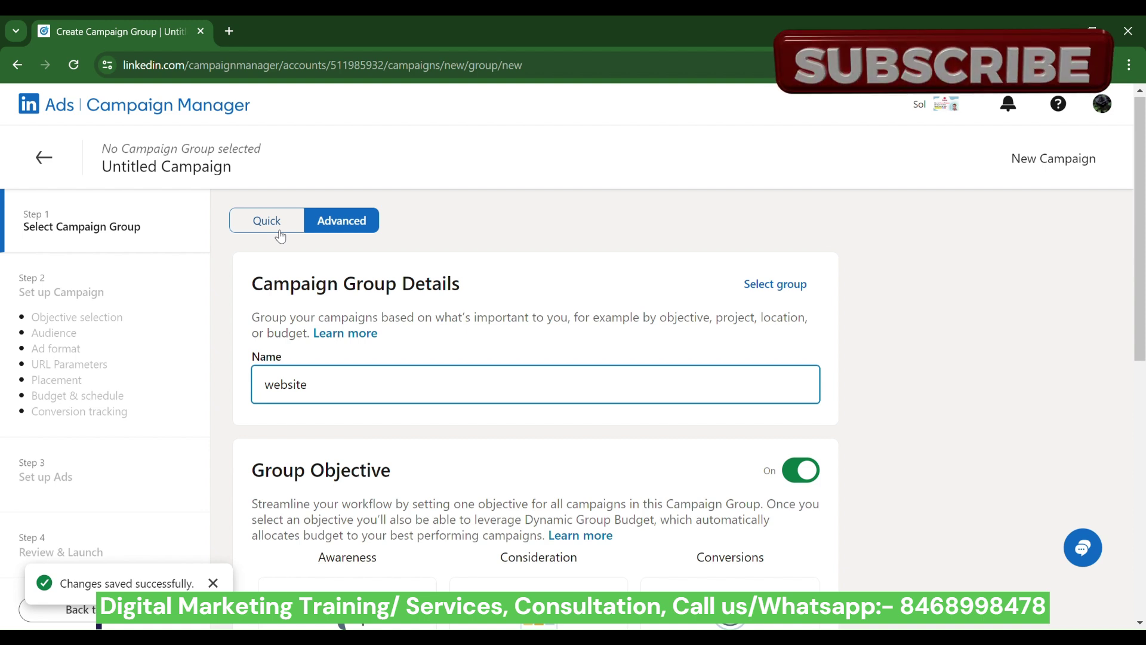
scroll(280, 237, down, 4)
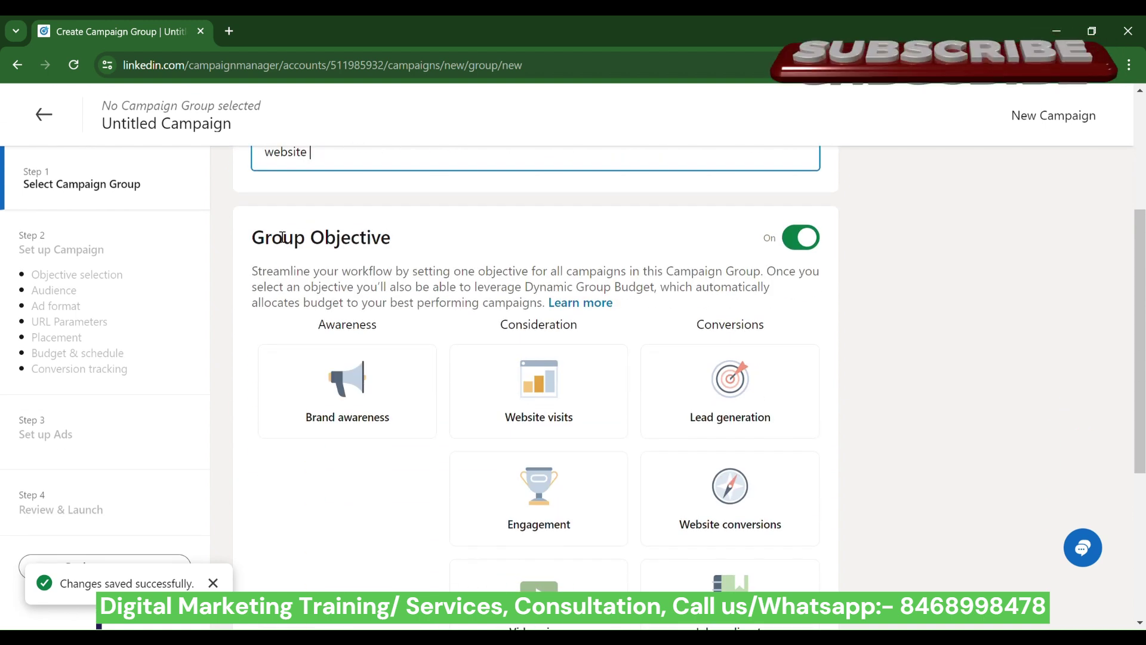
scroll(282, 237, down, 1)
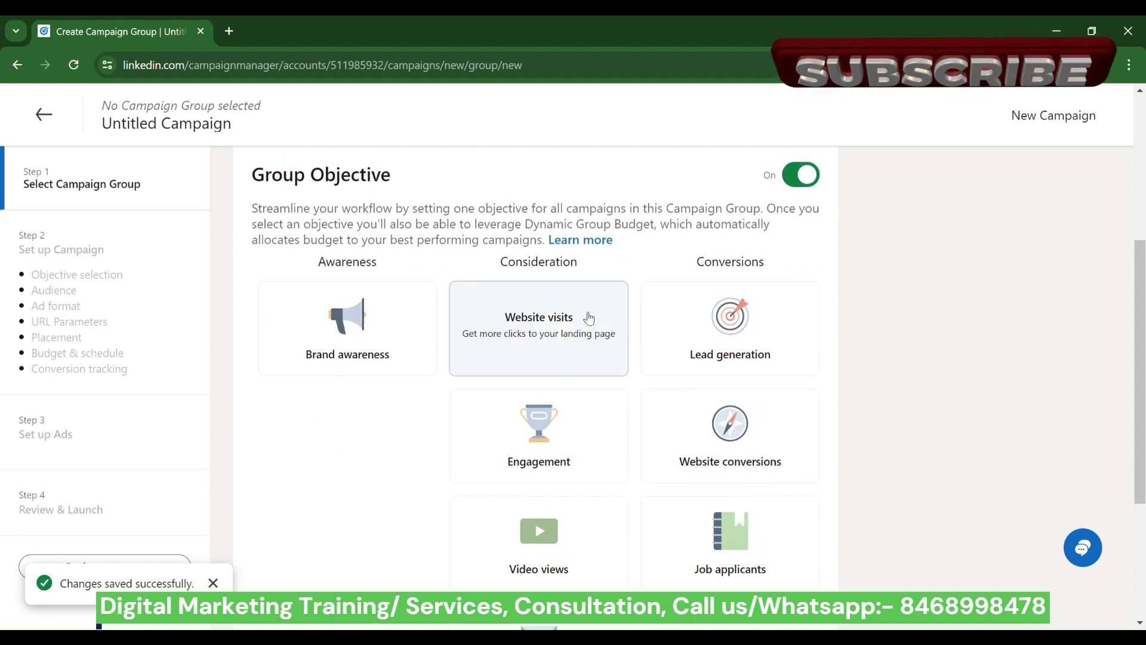
click(589, 318)
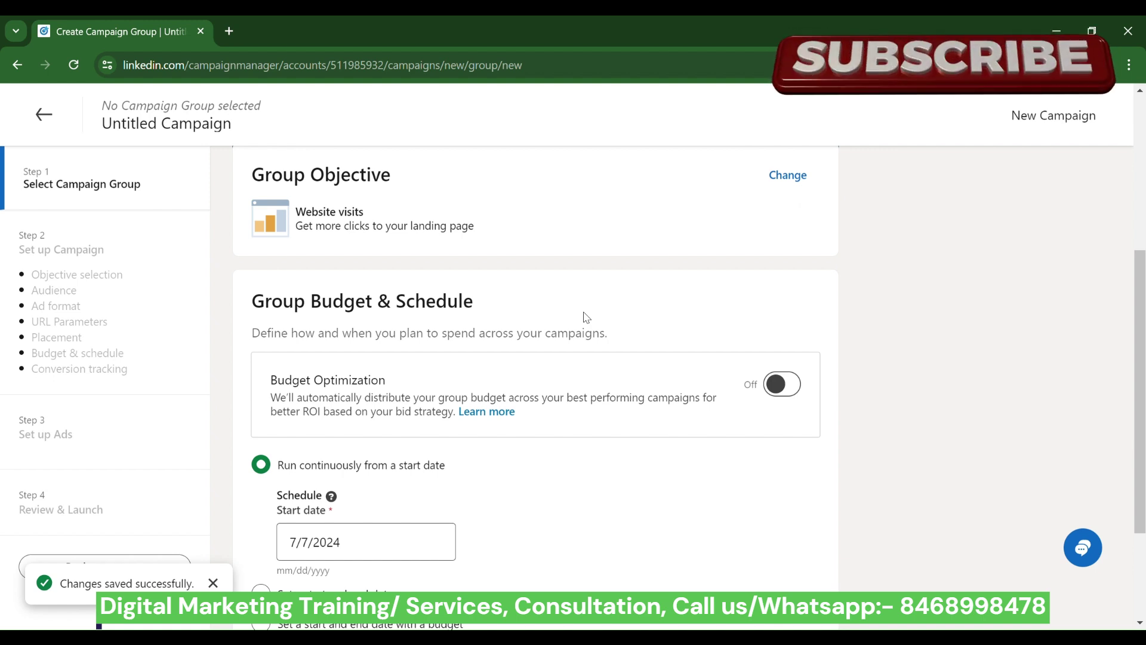
scroll(586, 318, down, 3)
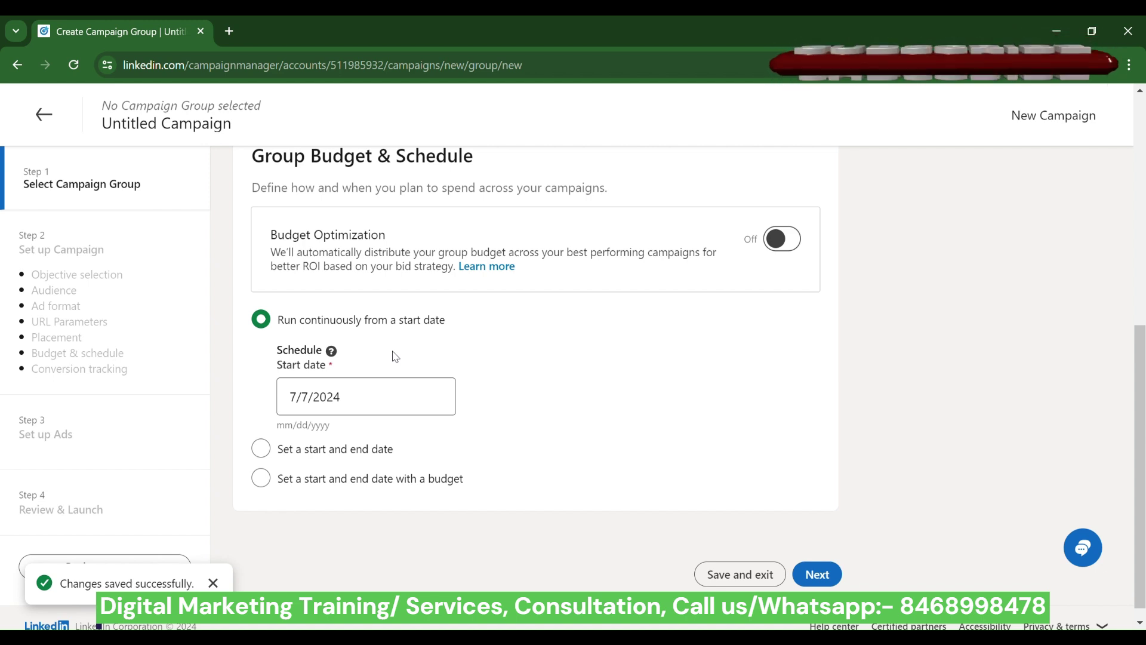
click(822, 577)
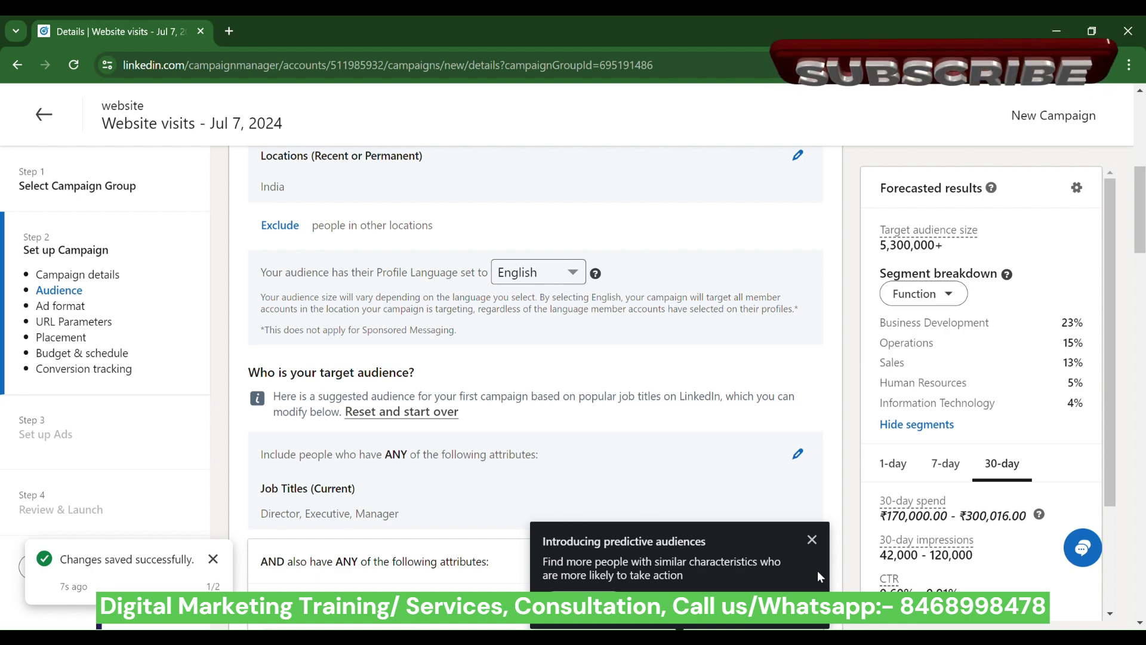
Step: Review the campaign name and group objective in the campaign details
scroll(818, 576, up, 10)
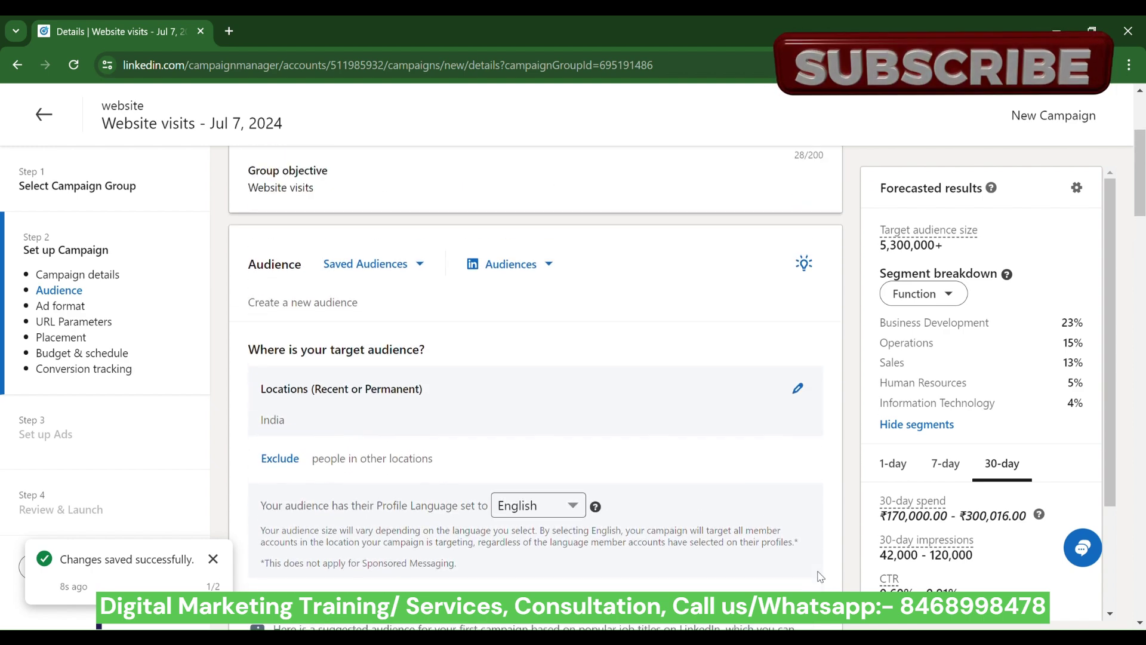
click(553, 323)
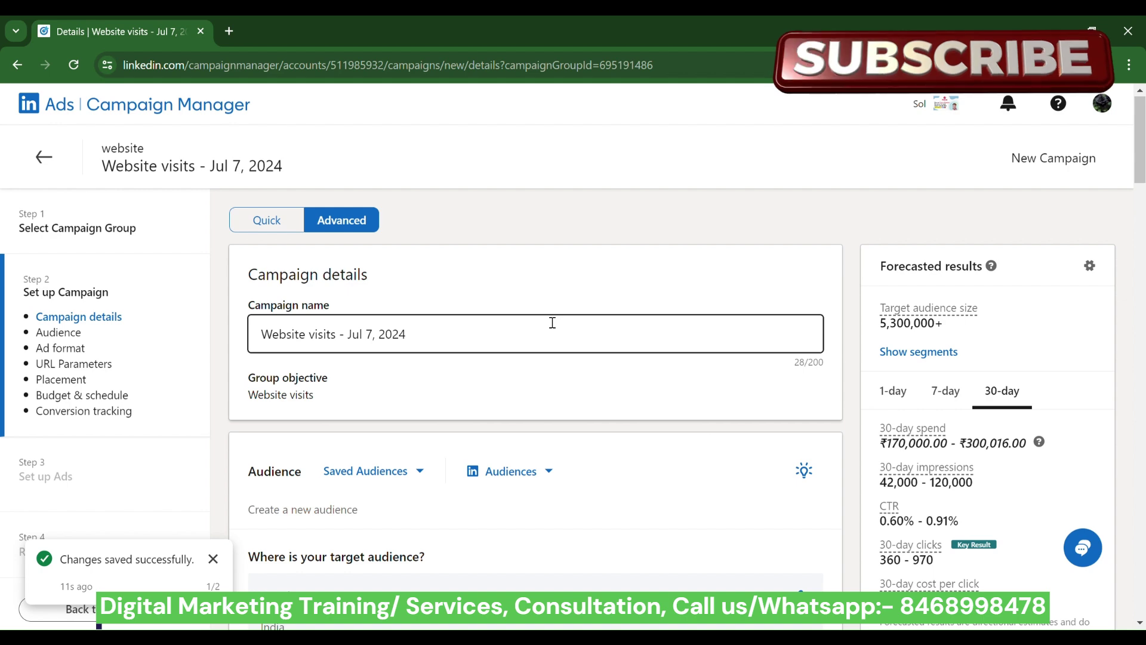
scroll(550, 322, down, 2)
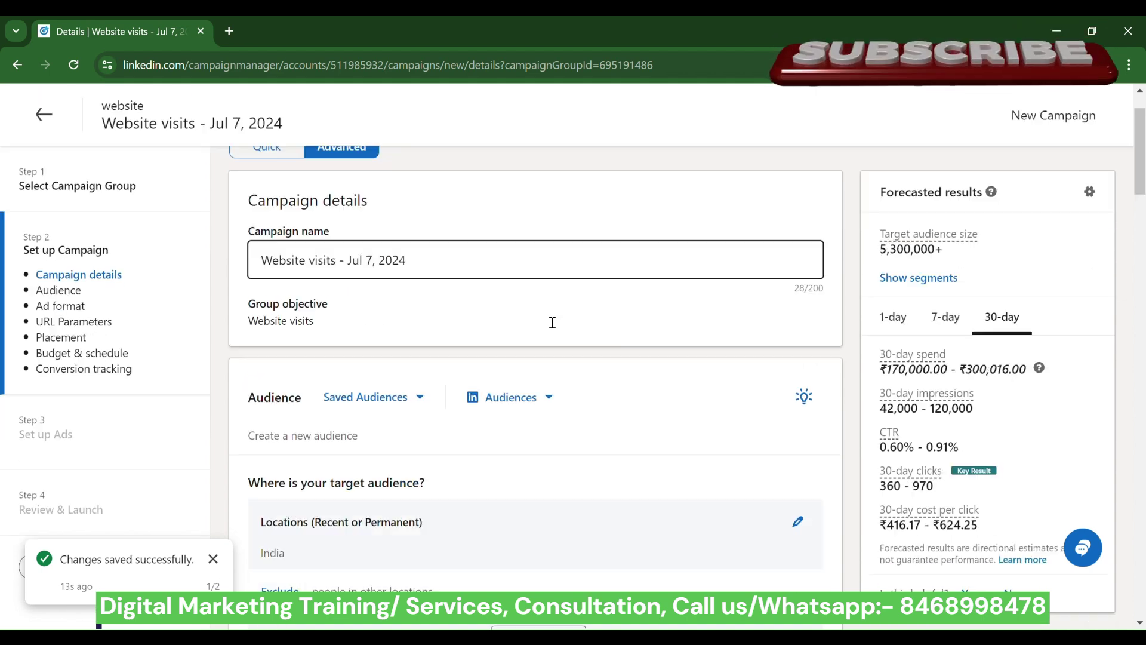
scroll(529, 323, up, 1)
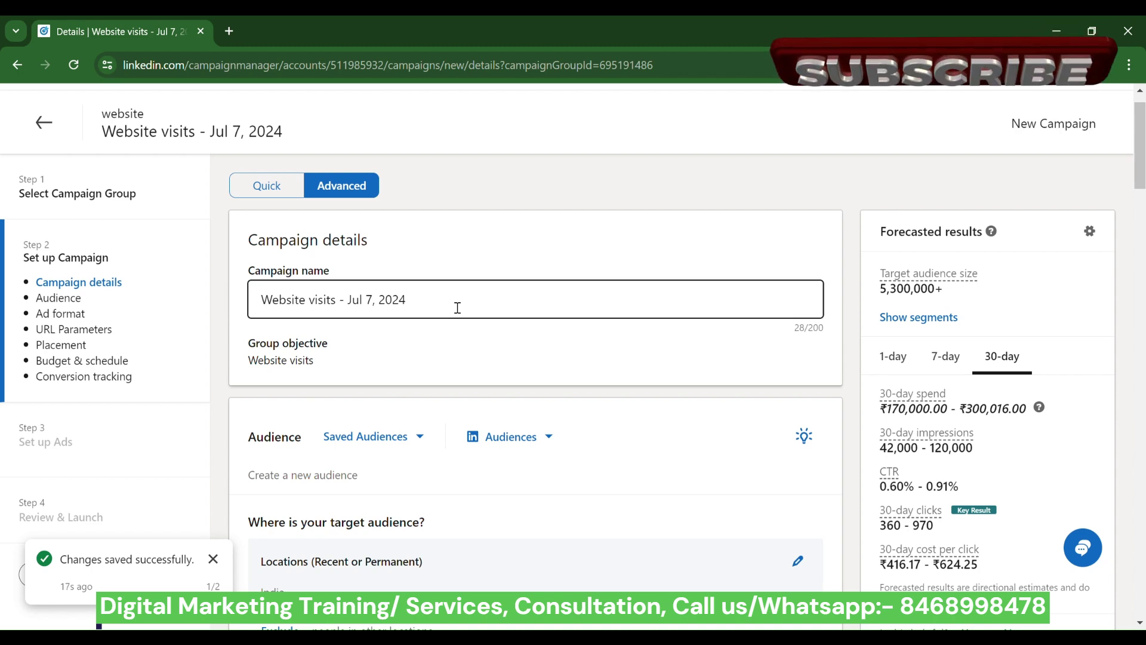
click(430, 374)
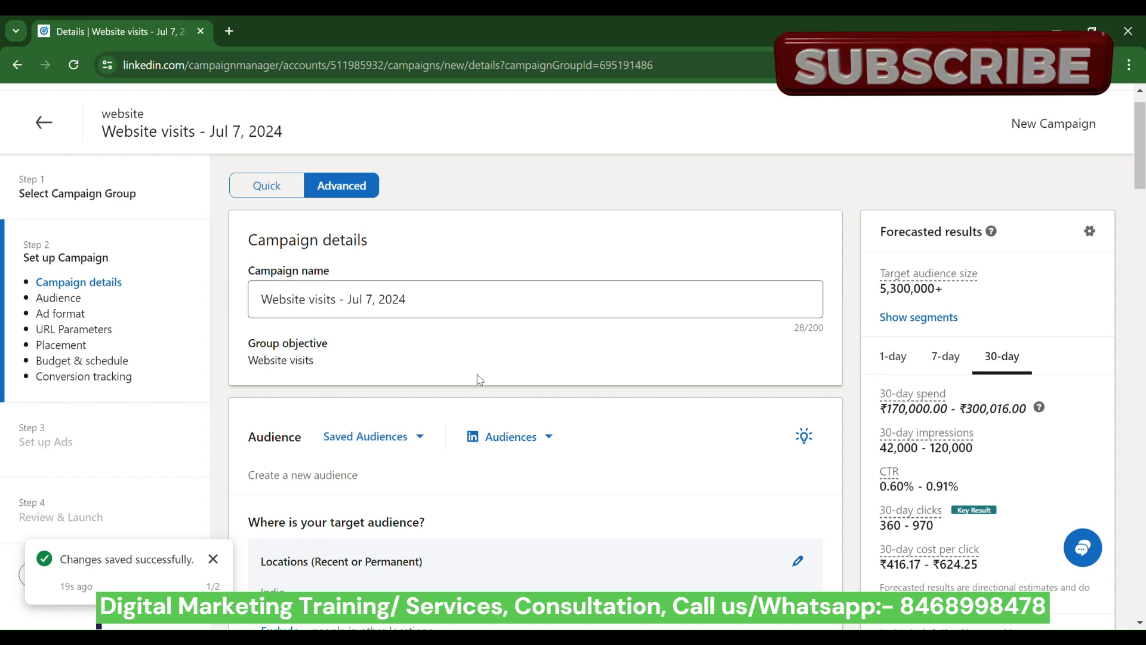
Step: Browse the saved audiences and LinkedIn's predefined audiences without selecting one
scroll(481, 380, down, 4)
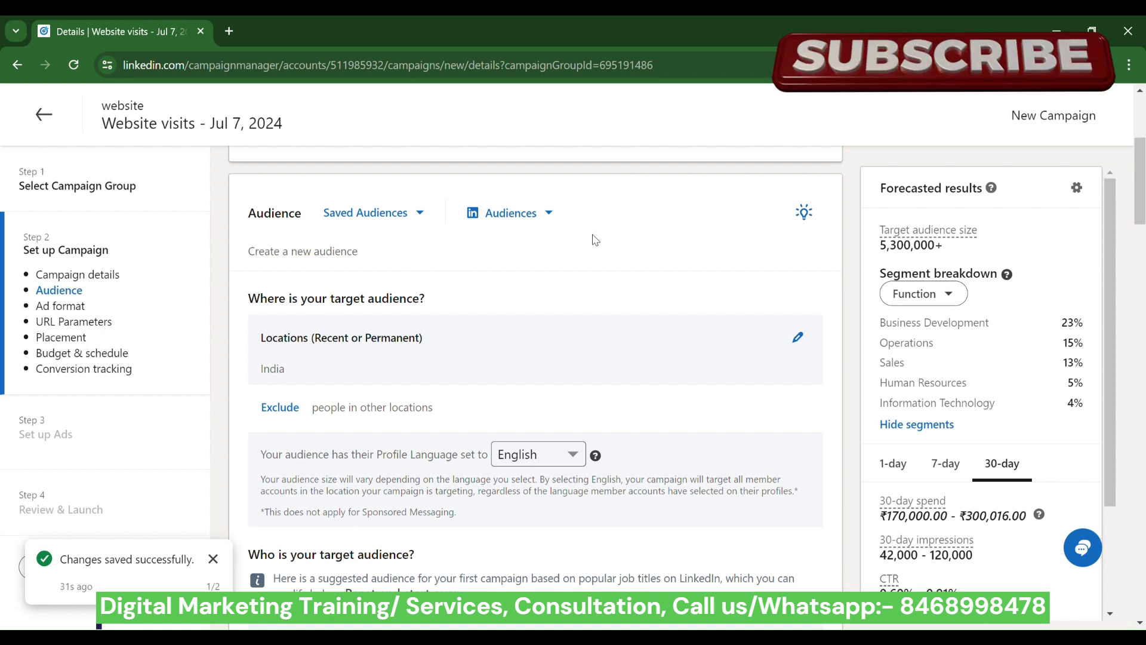
click(411, 220)
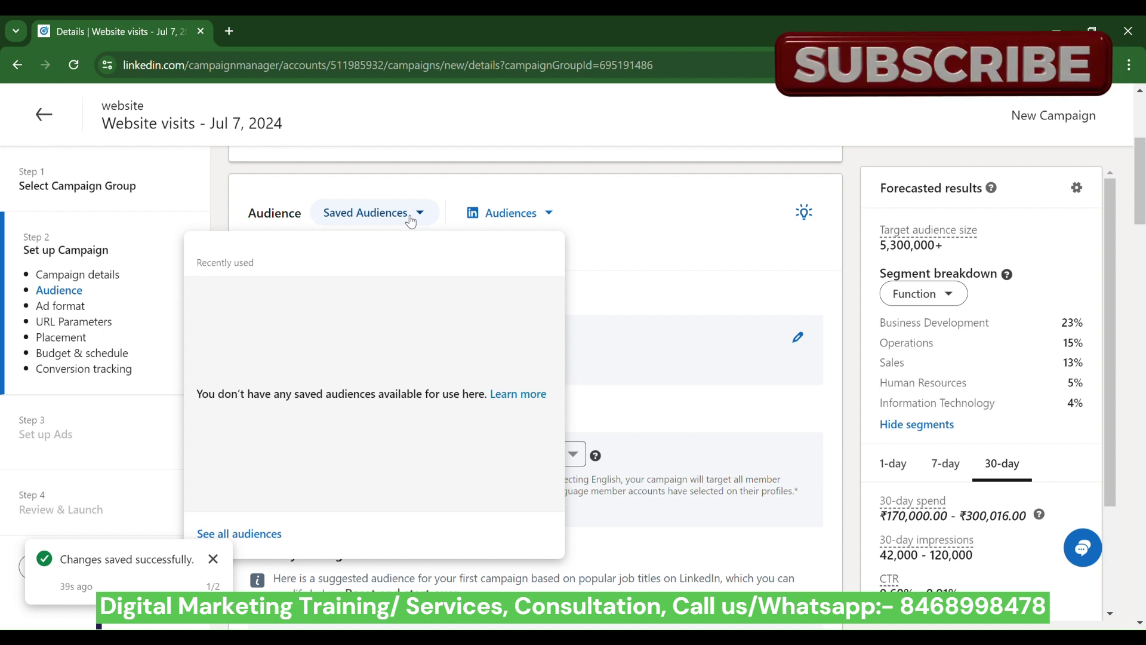
click(535, 214)
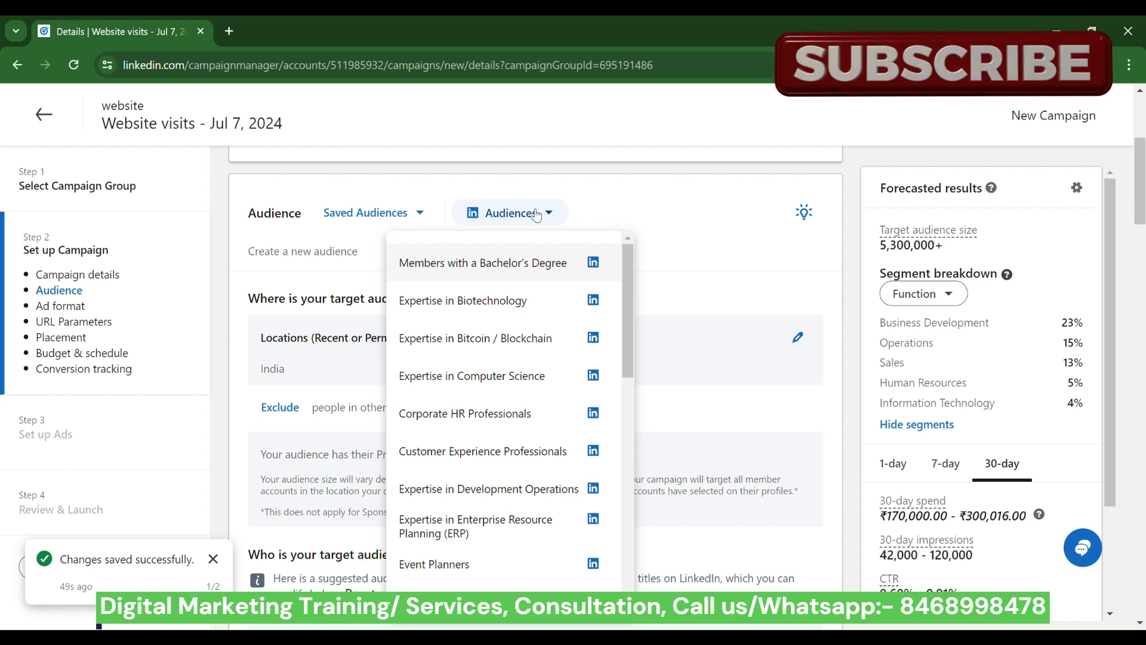
scroll(543, 333, down, 5)
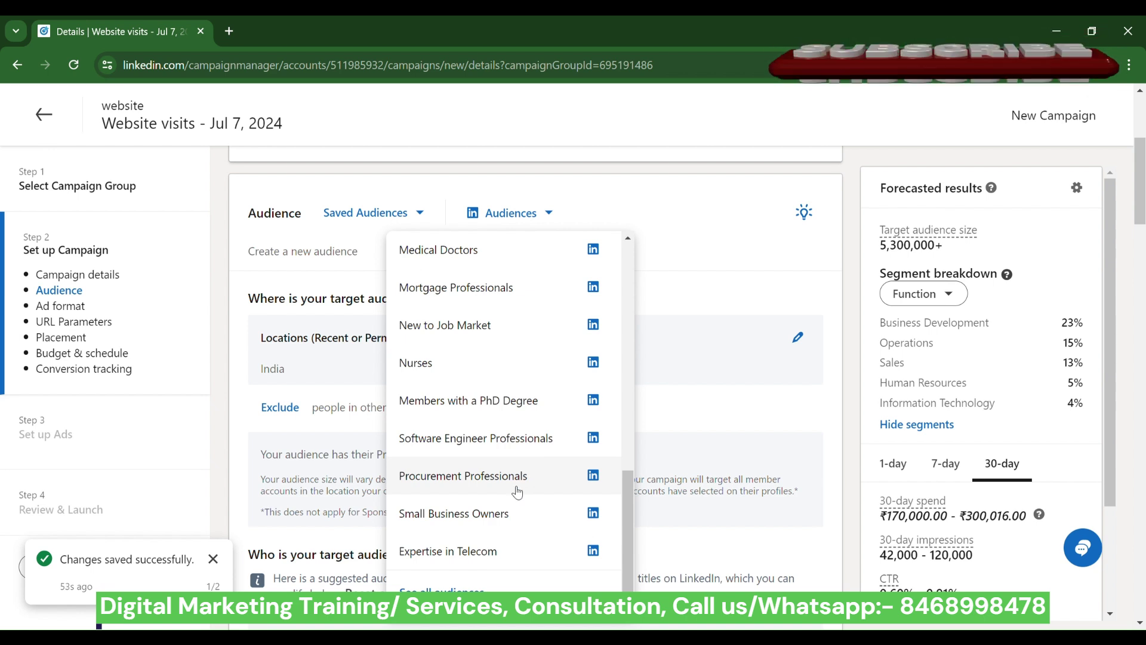
click(700, 222)
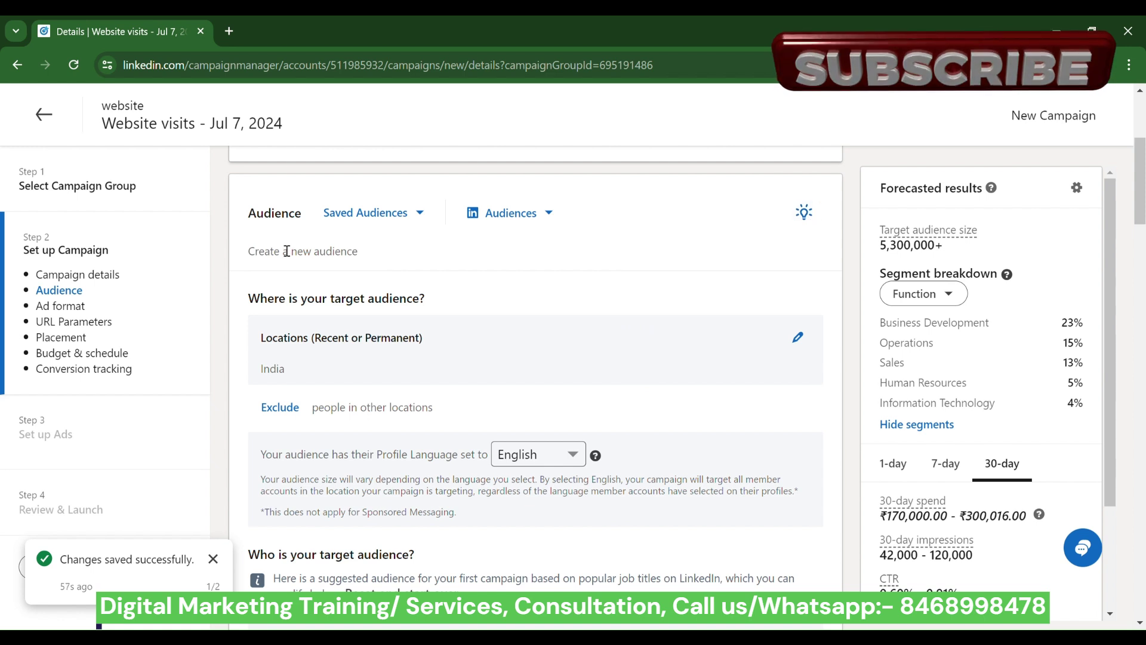
Step: Review the location and profile language settings, and reset the suggested audience to clear all targeting criteria
scroll(321, 328, down, 1)
scroll(321, 328, down, 1)
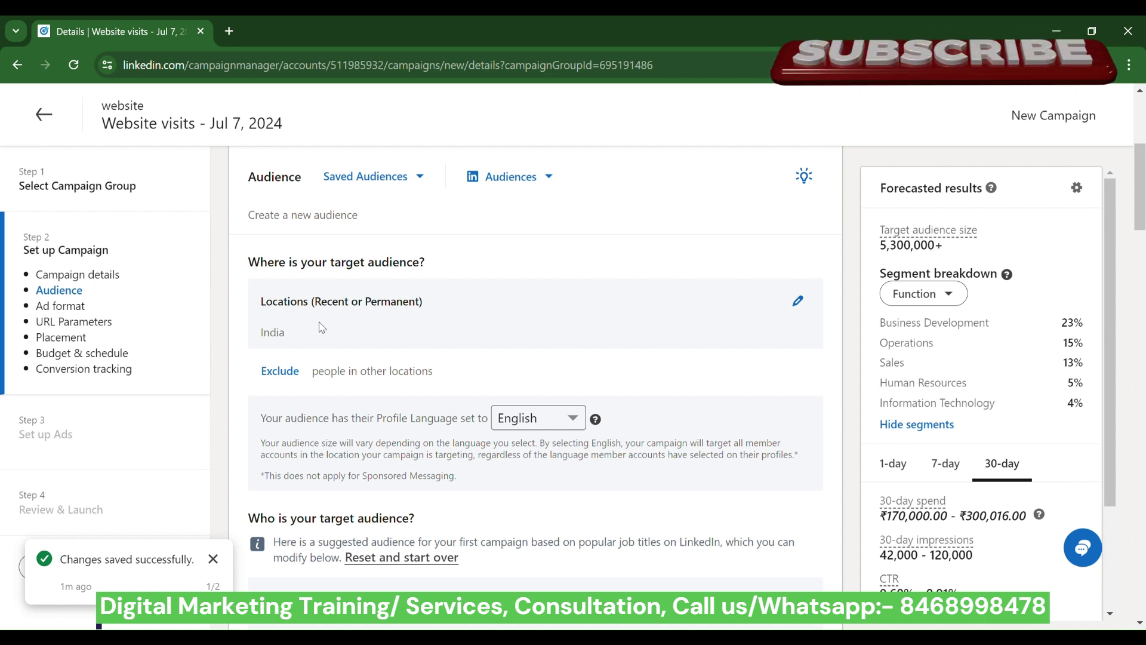
scroll(322, 327, down, 1)
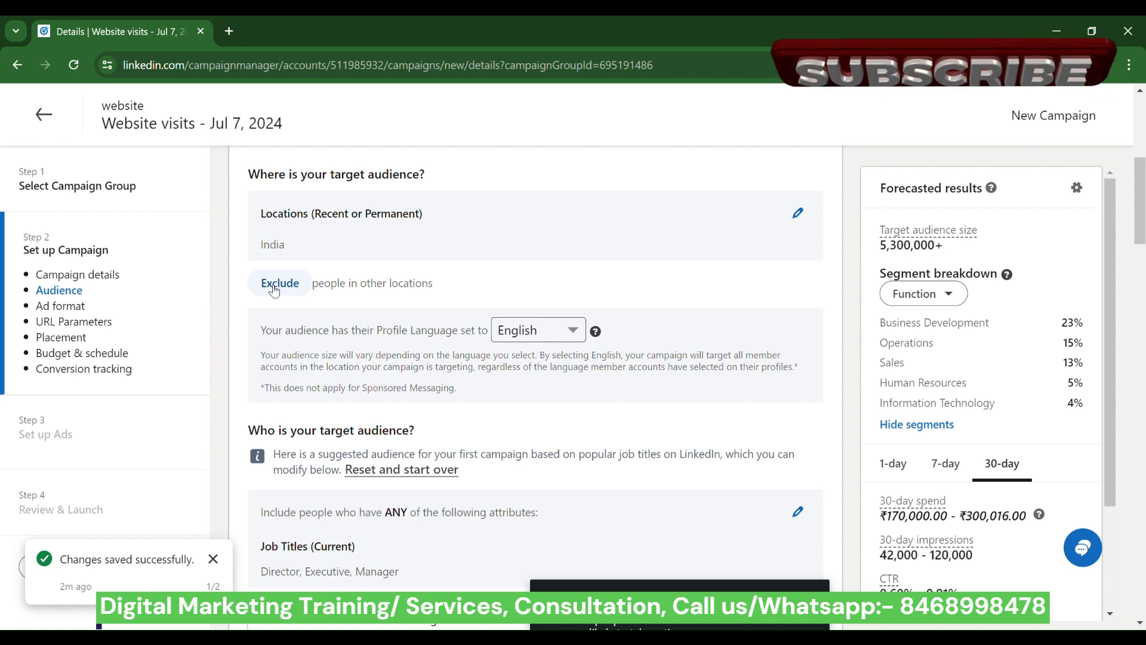
scroll(274, 291, down, 2)
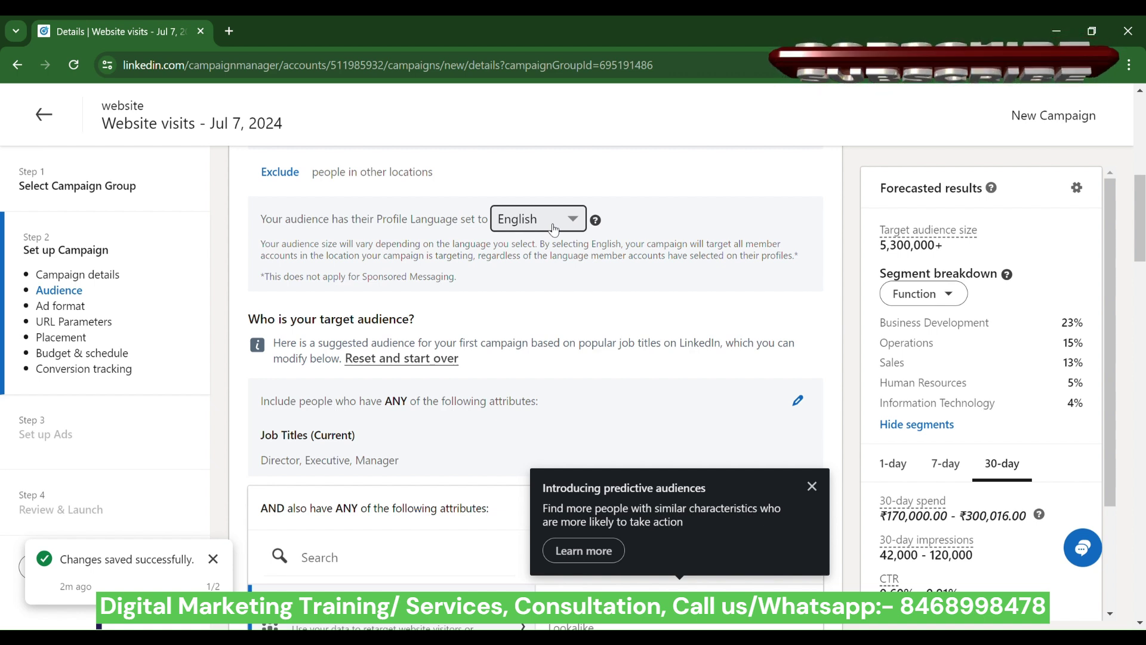
scroll(555, 230, down, 1)
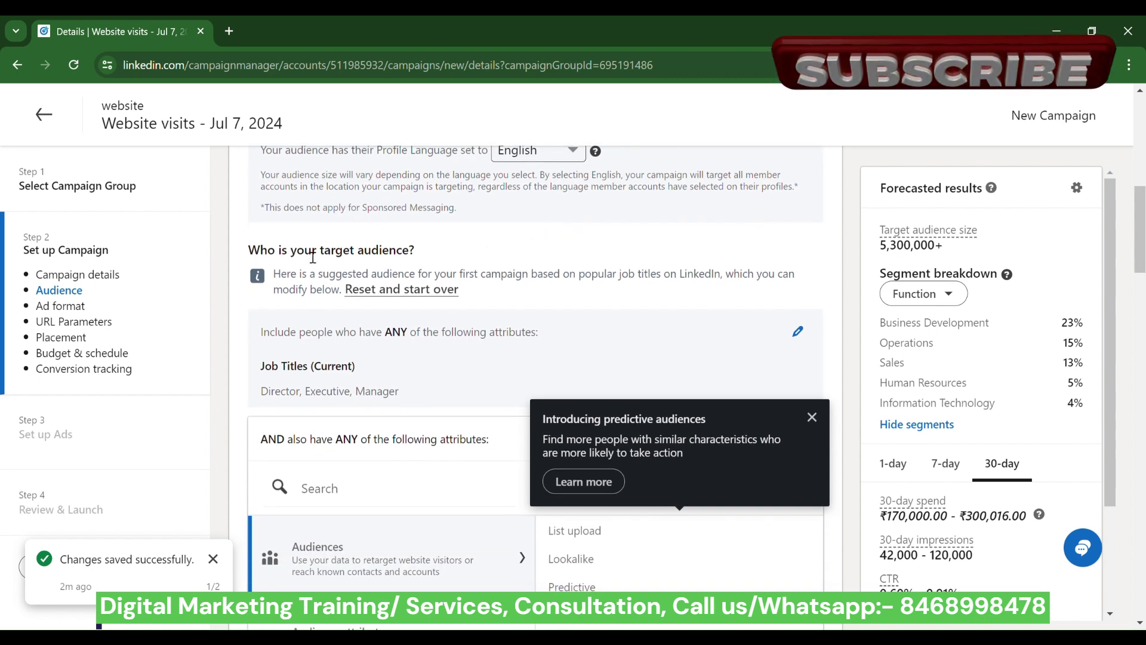
click(370, 297)
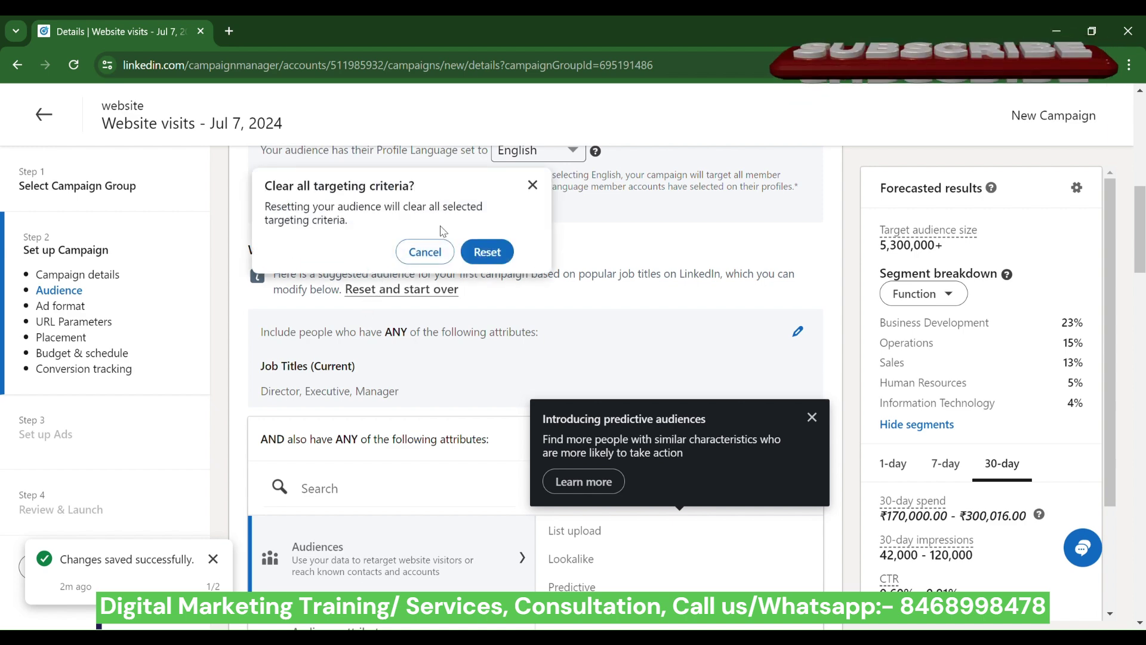
click(509, 258)
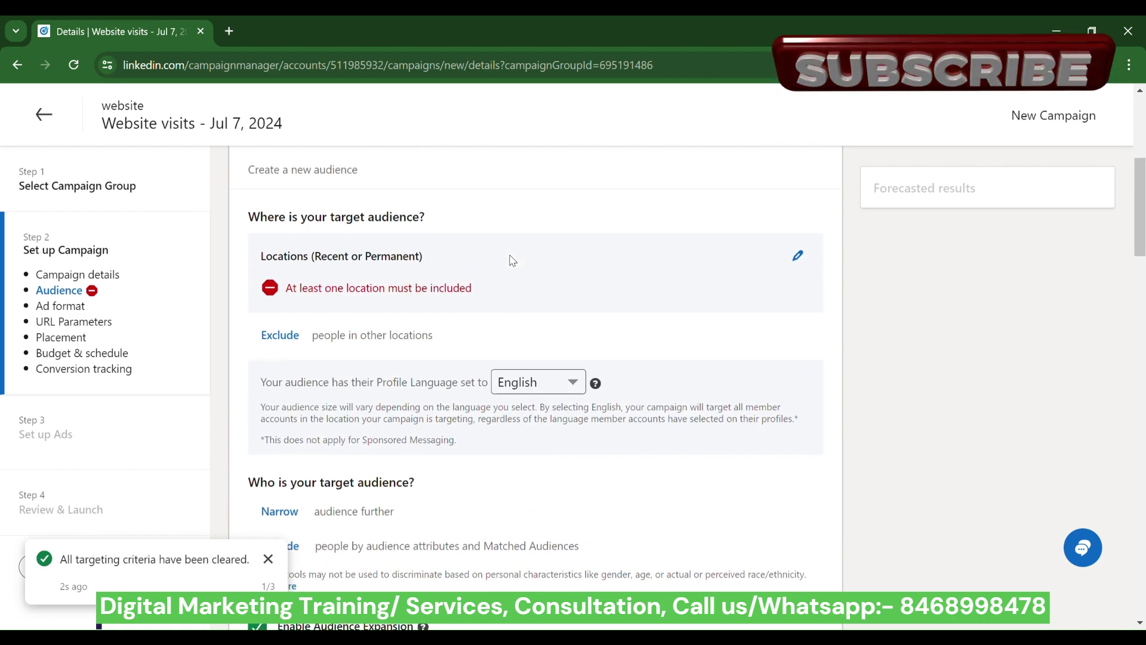
Step: Set the location targeting to Permanent location and add India as the included location
click(798, 258)
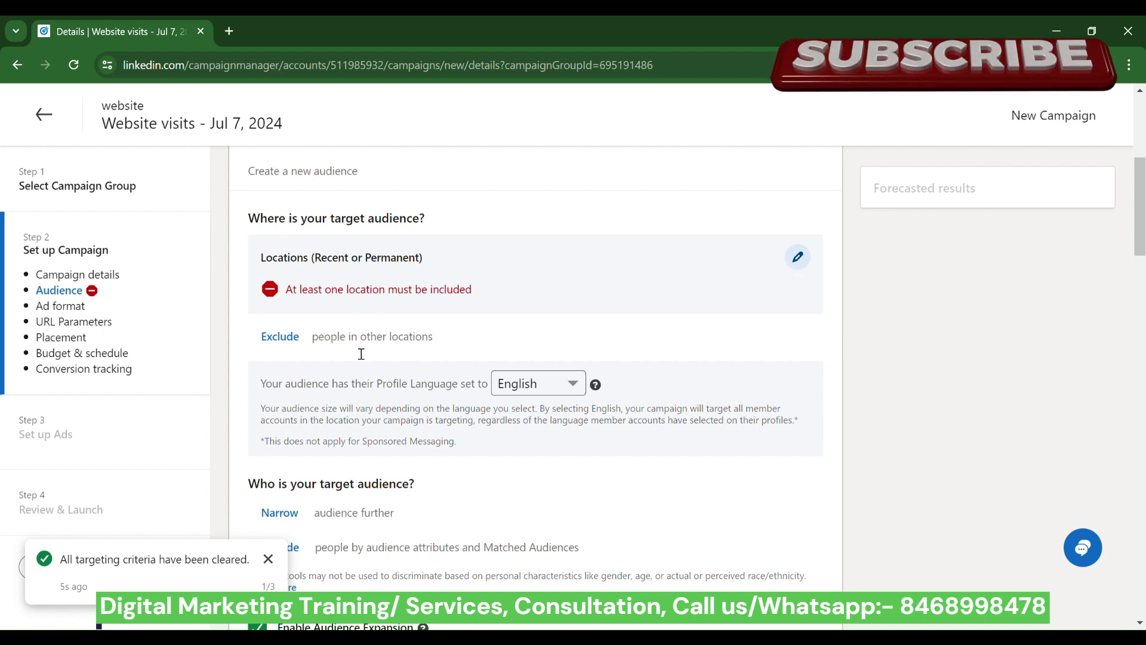
click(382, 263)
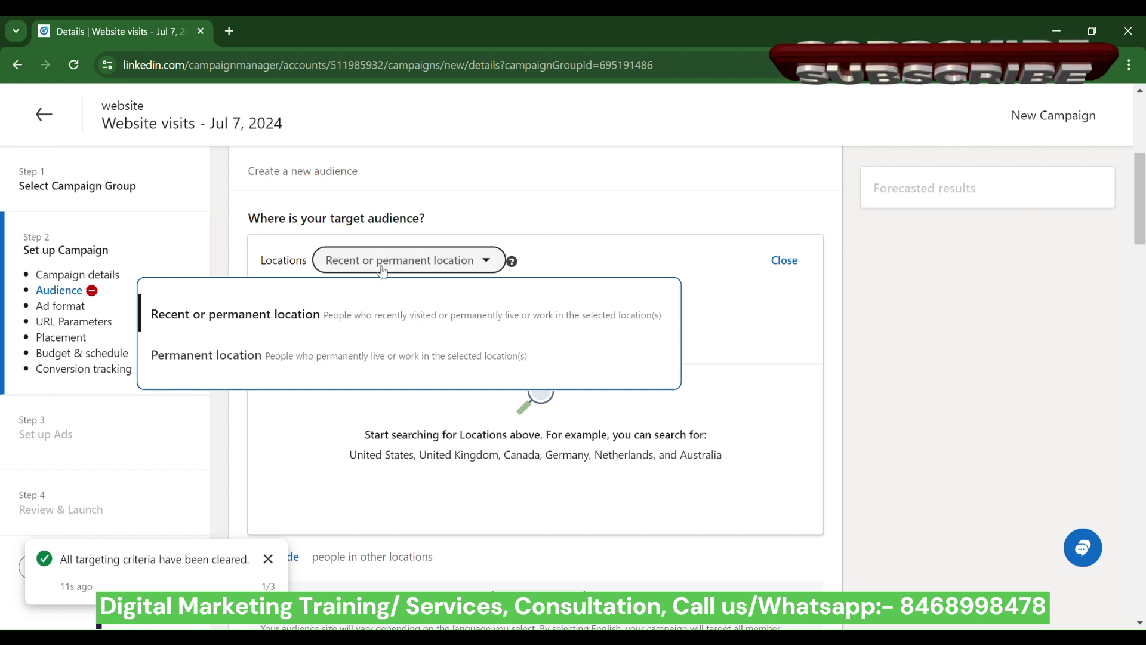
click(225, 356)
click(308, 341)
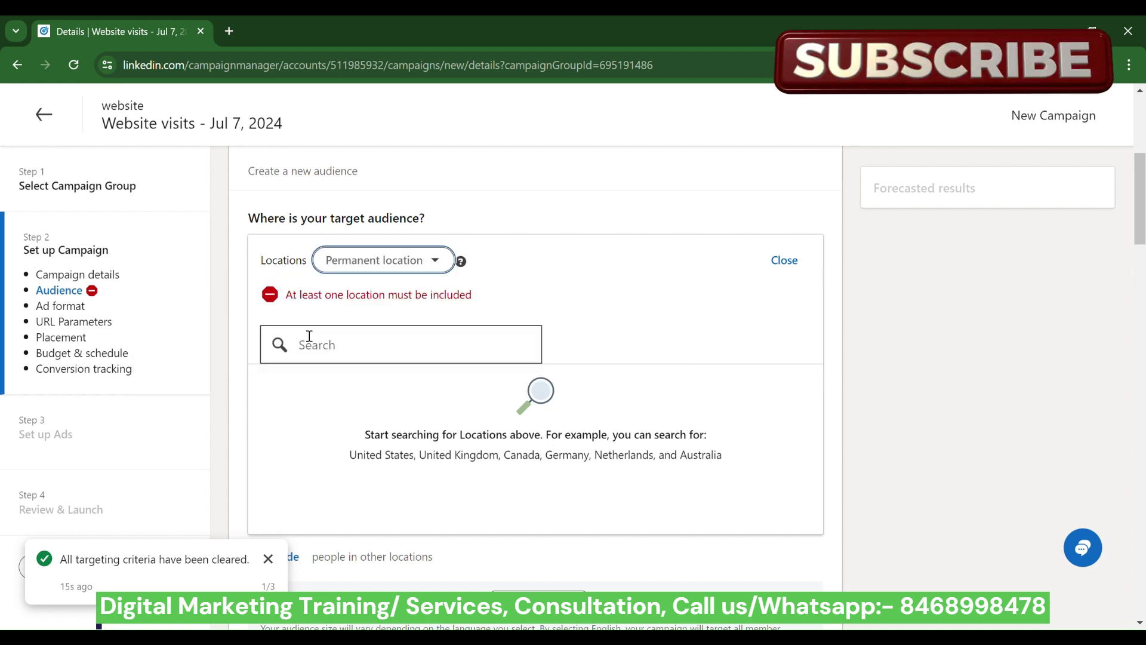
text(india)
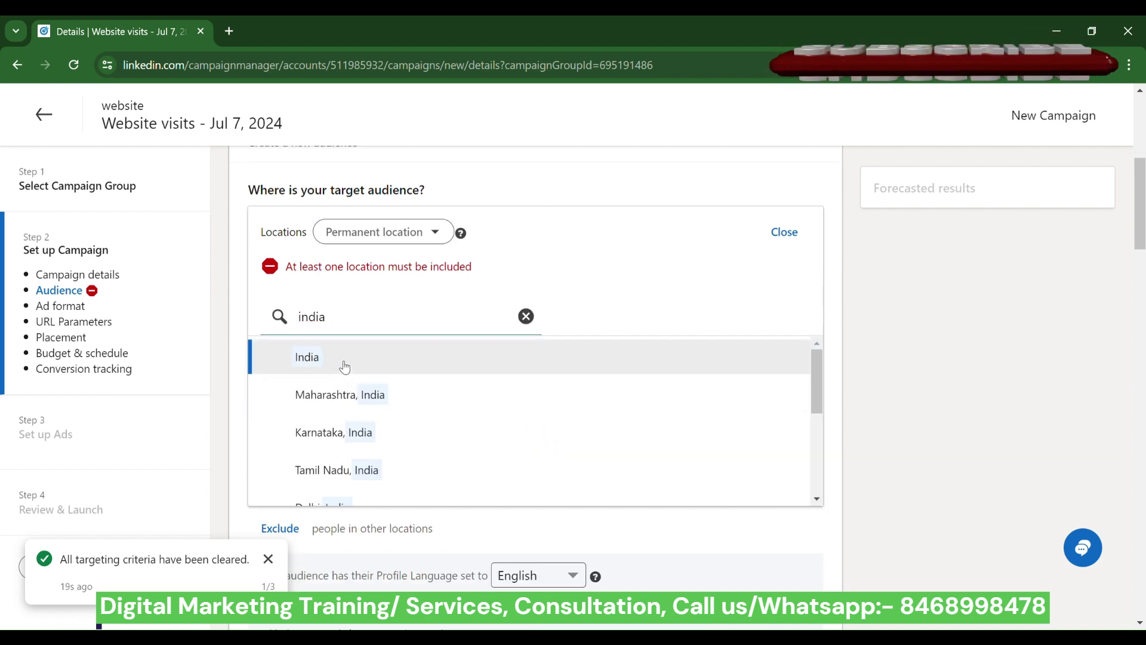
click(344, 367)
click(425, 235)
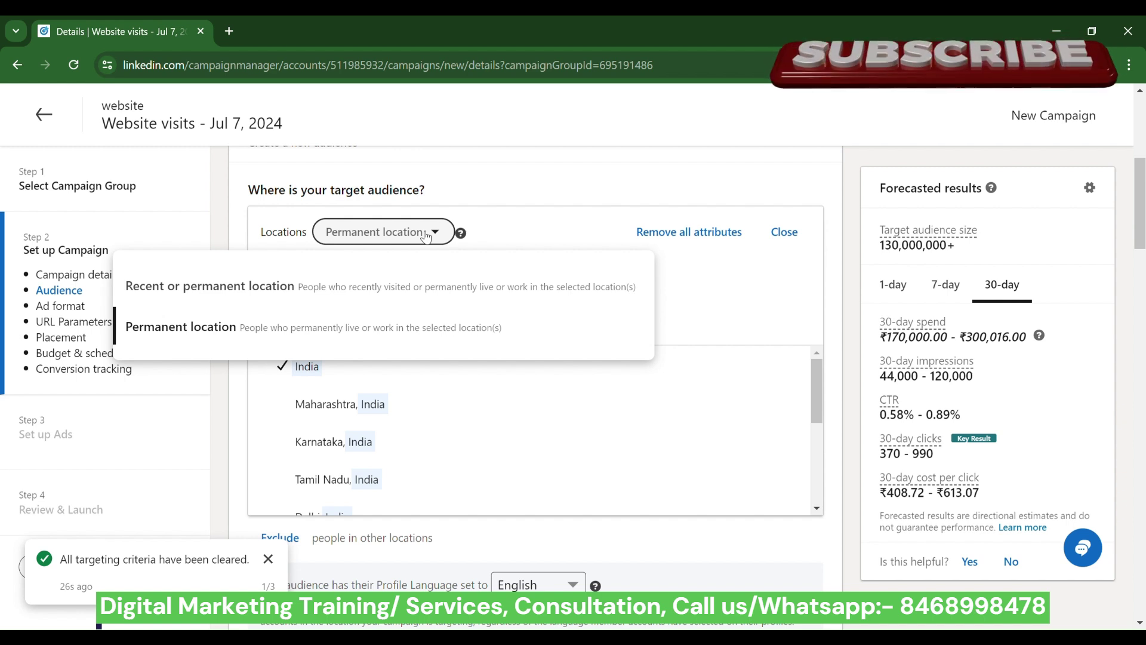
click(775, 185)
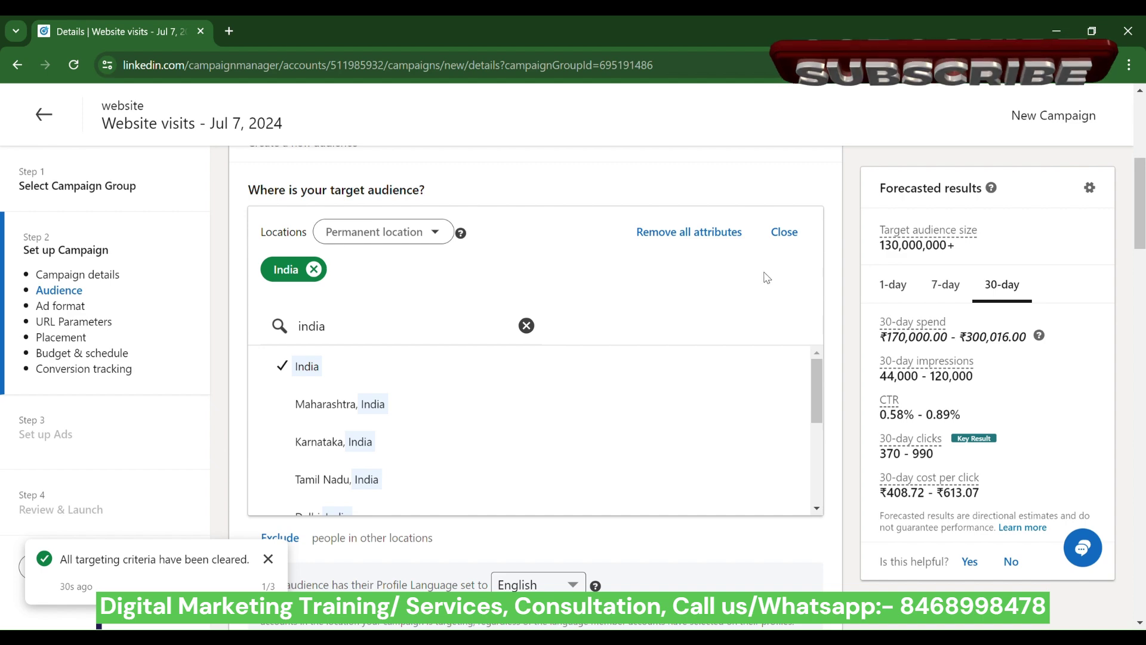
scroll(687, 548, down, 4)
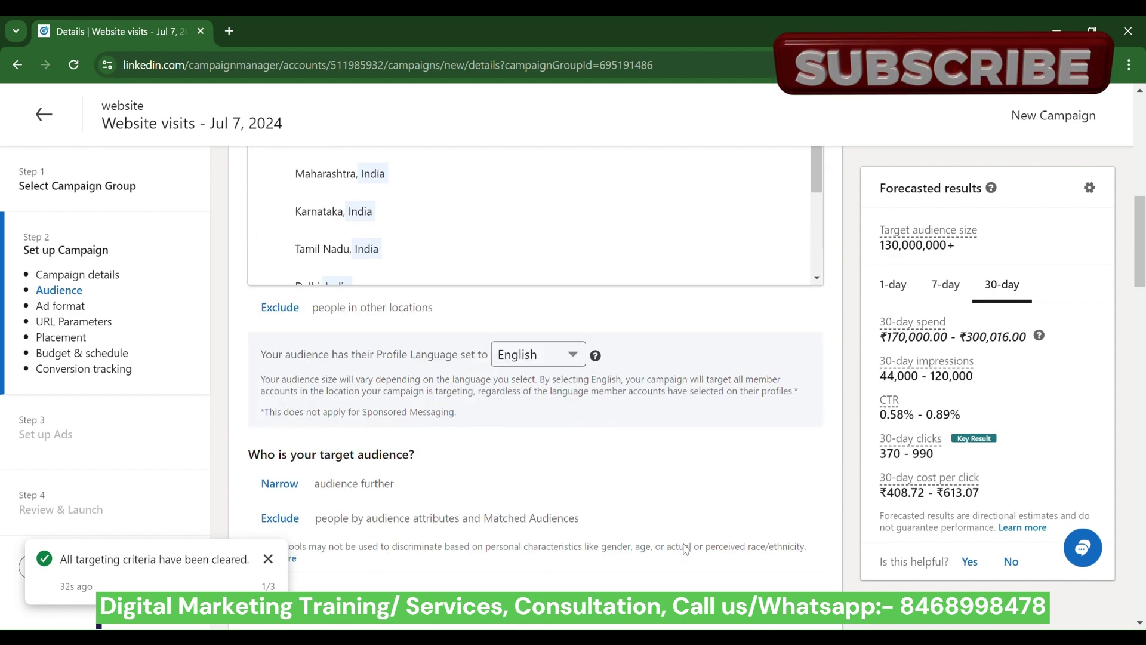
Step: Clear the location search and close the location editor, keeping India as the included permanent location
scroll(687, 546, up, 1)
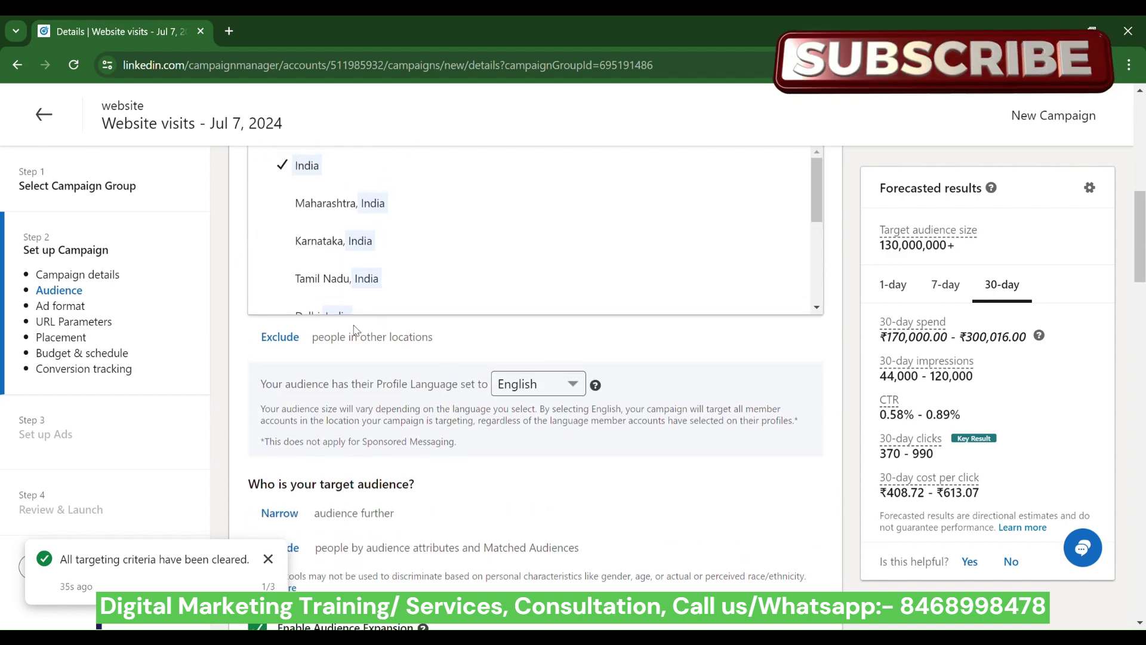
scroll(354, 330, up, 4)
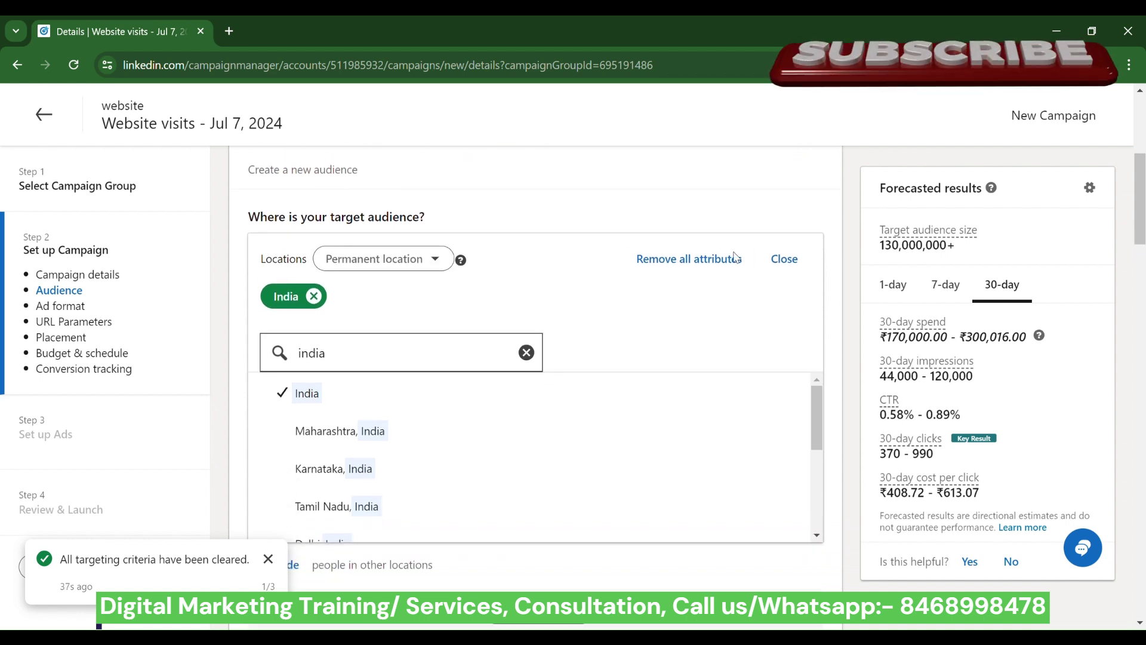
click(526, 353)
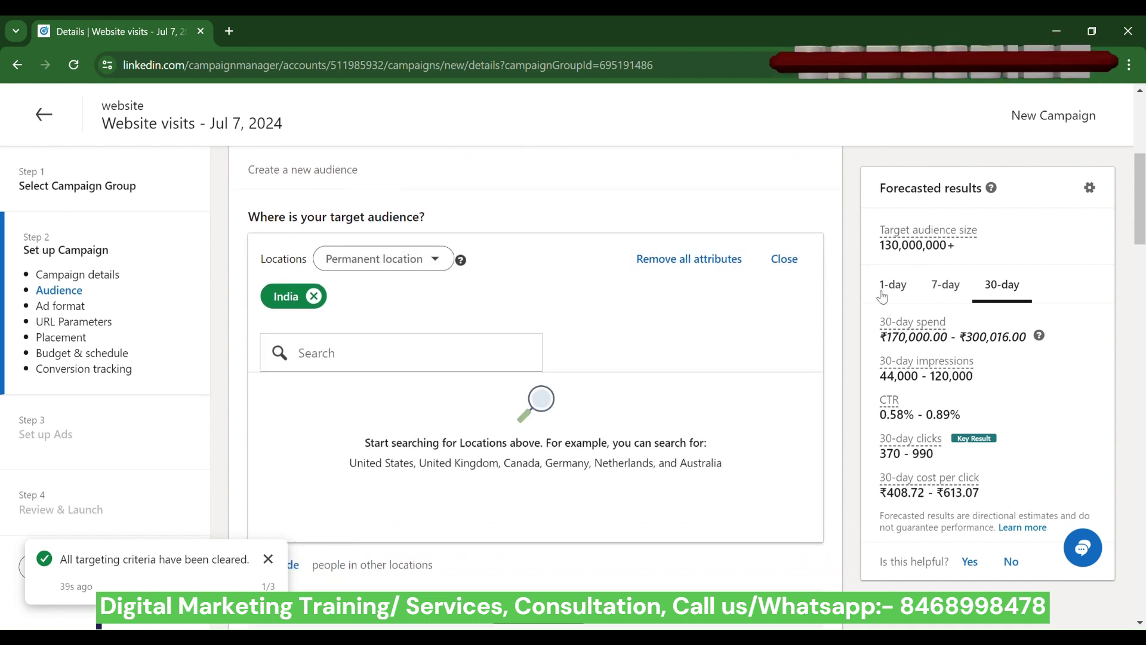
click(784, 260)
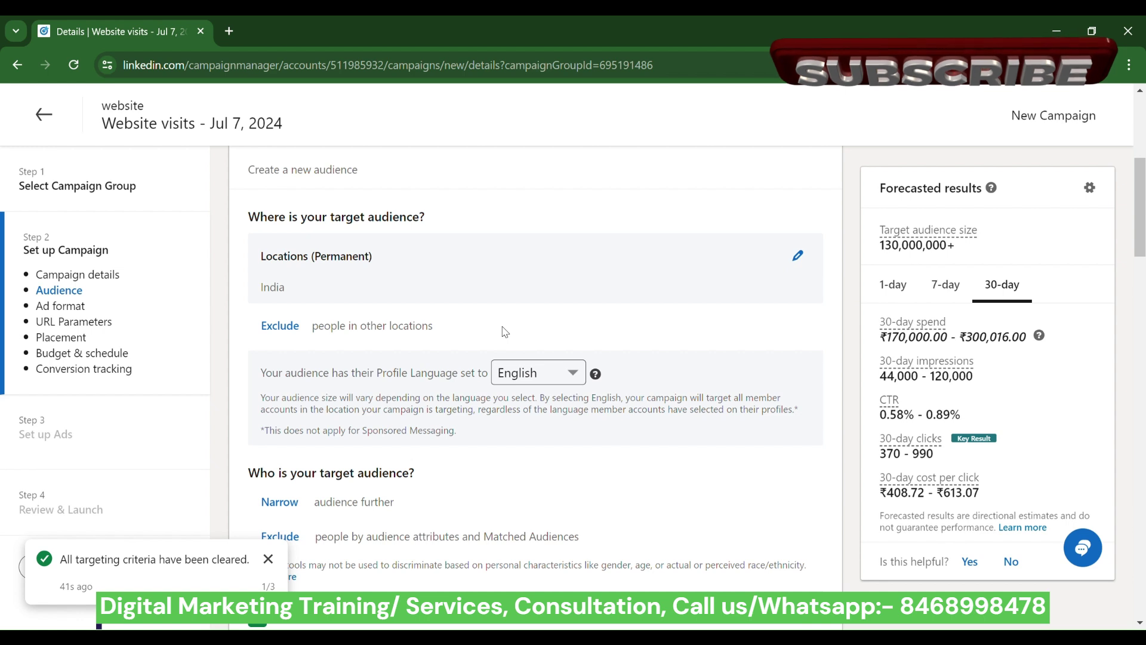
Step: Start narrowing the target audience, dismiss the predictive audiences tip, and search the audience attributes for "marketing"
scroll(506, 330, down, 1)
scroll(507, 333, down, 2)
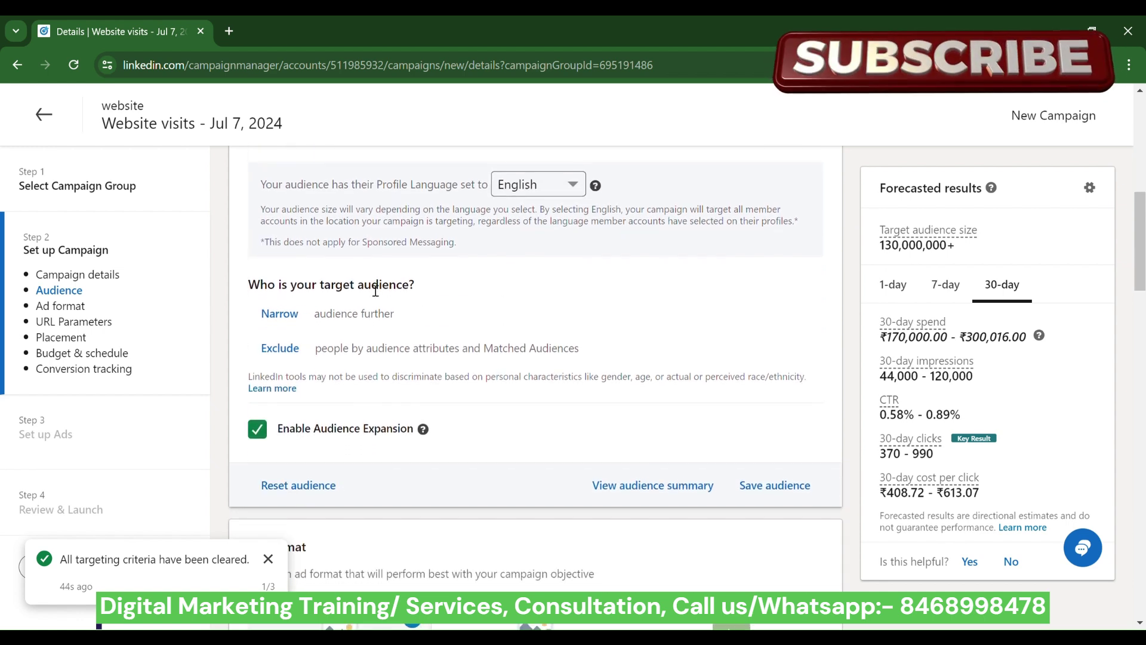
click(280, 321)
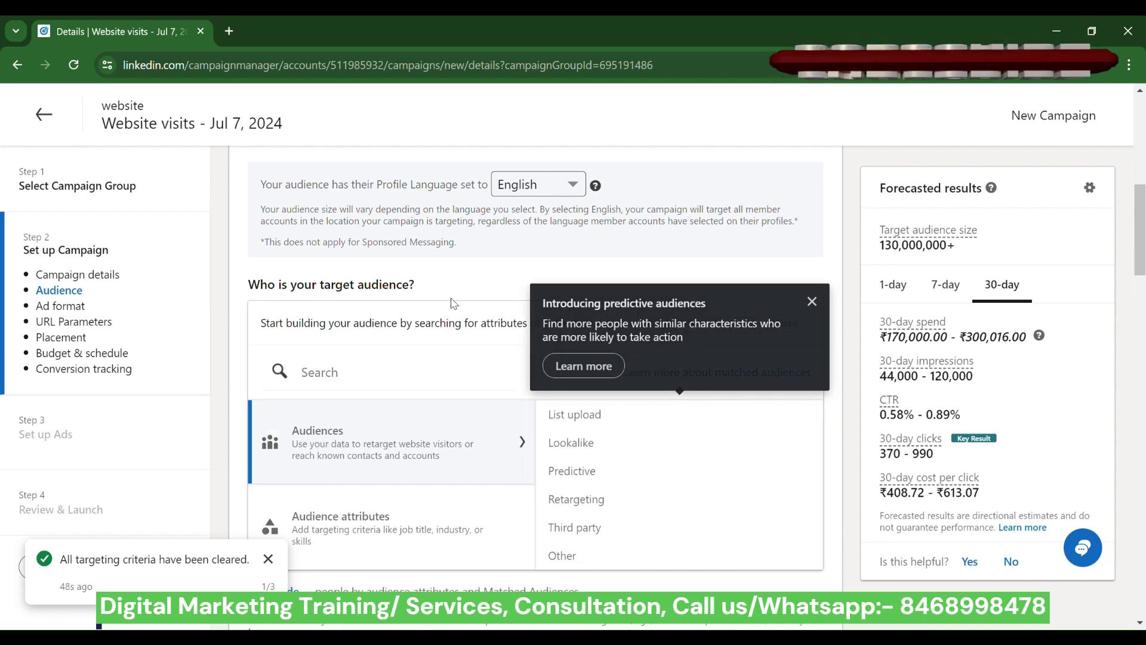
scroll(418, 335, down, 2)
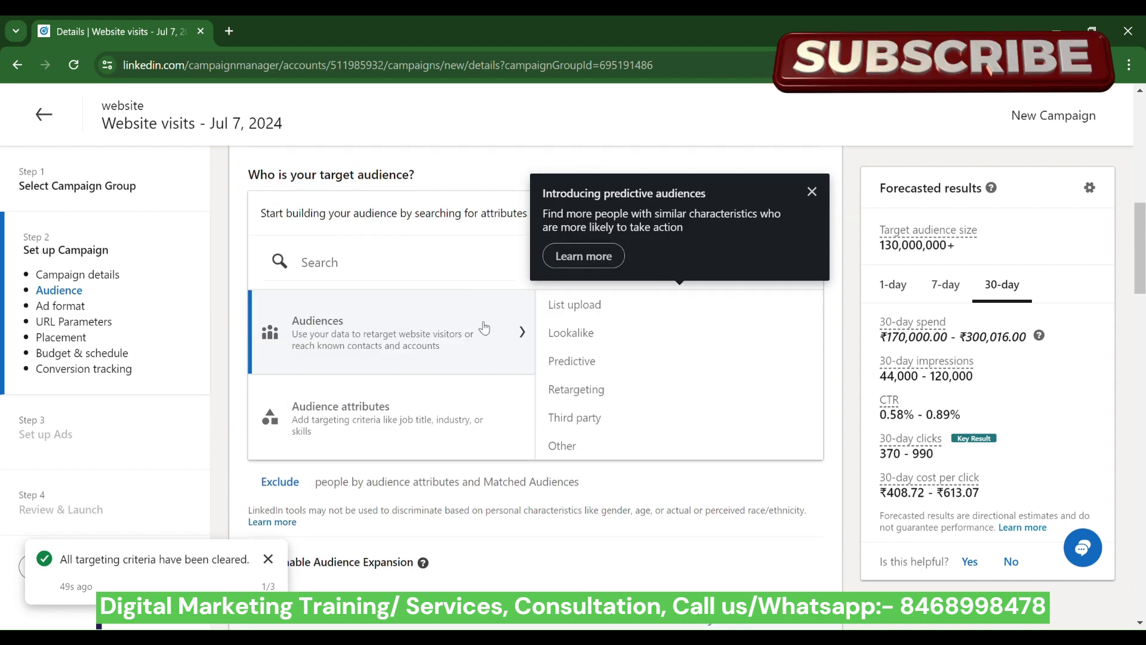
click(813, 193)
click(370, 263)
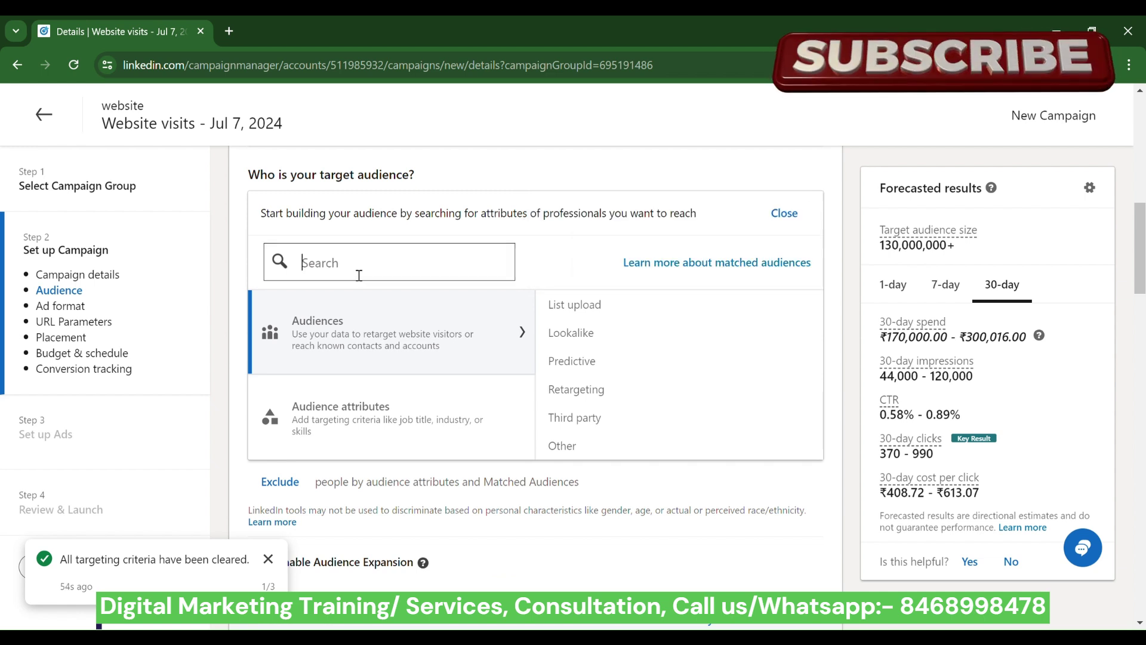
text(marketing)
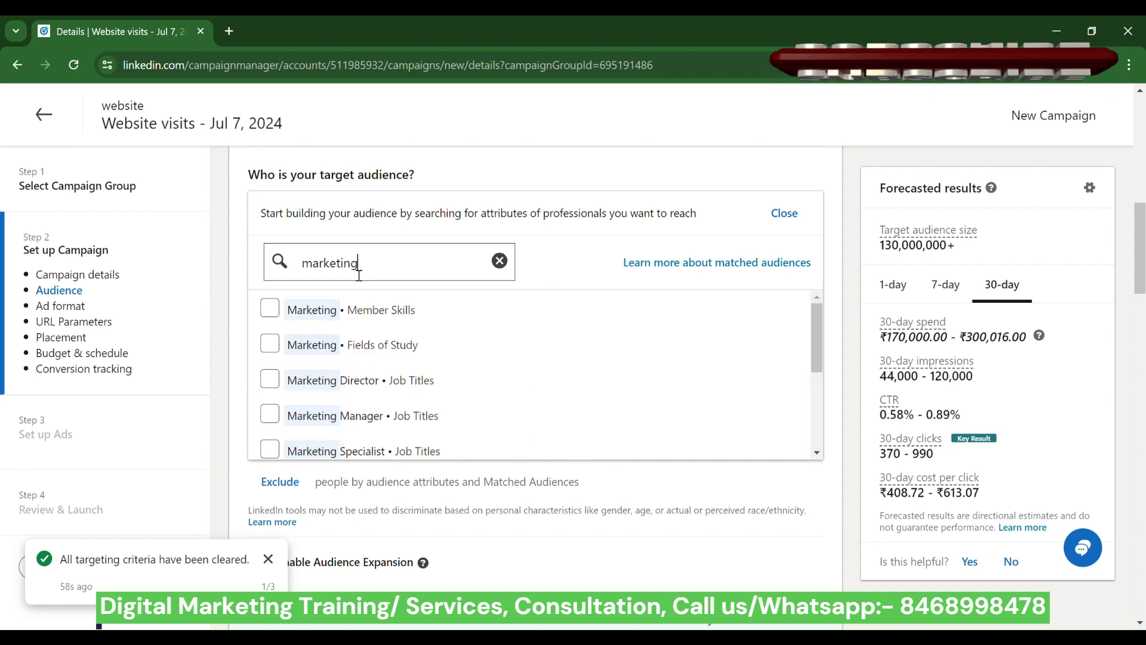
scroll(358, 343, down, 3)
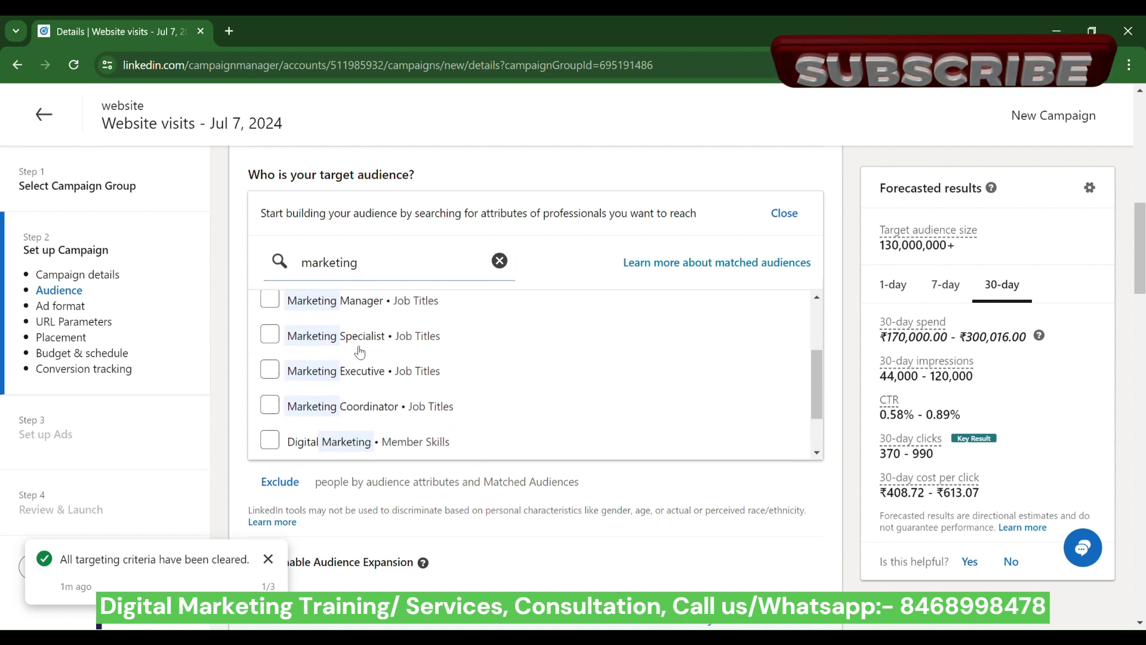
scroll(357, 351, down, 2)
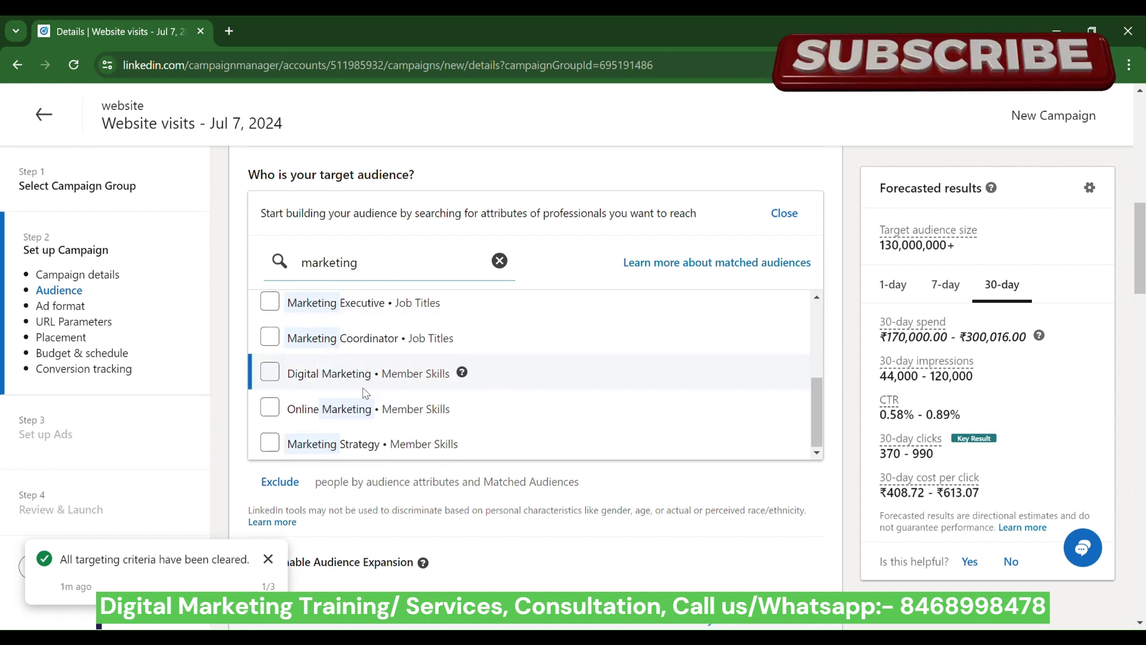
Step: Refine the attribute search to "marketing services" and include the Services Marketing member skill
text(s)
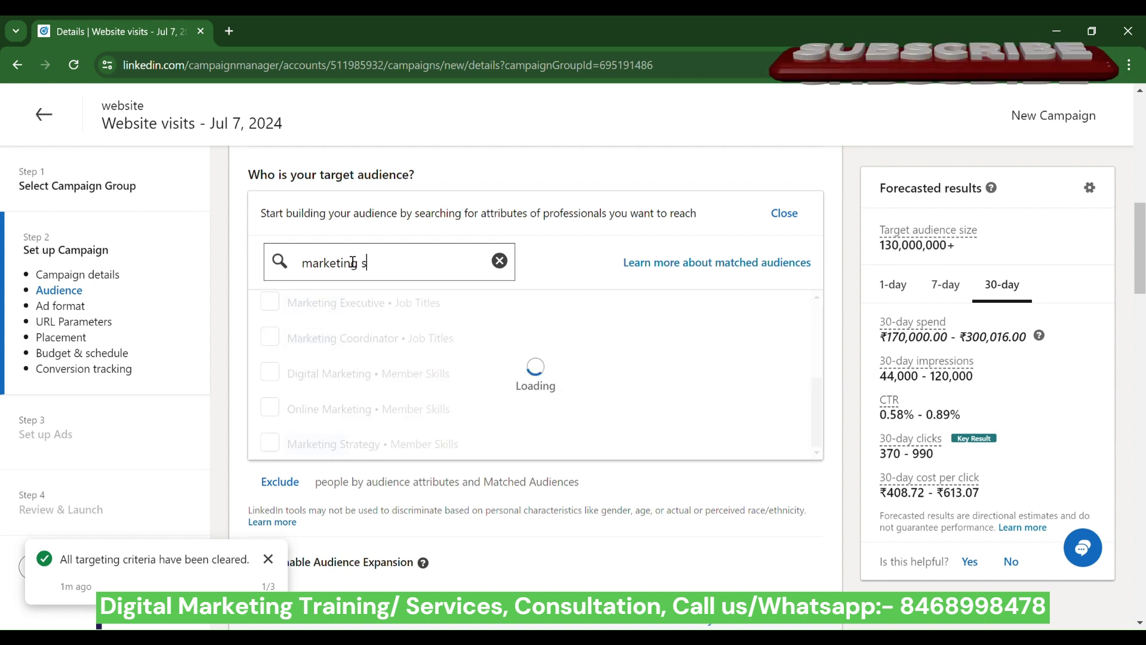
text(ervices)
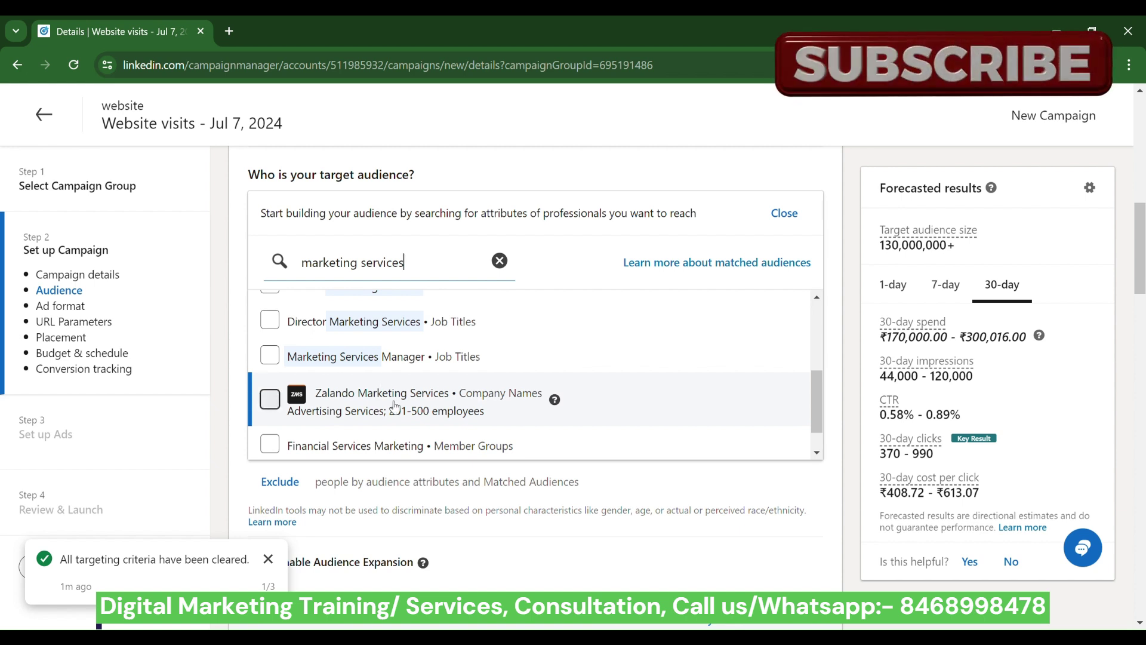
scroll(394, 406, up, 3)
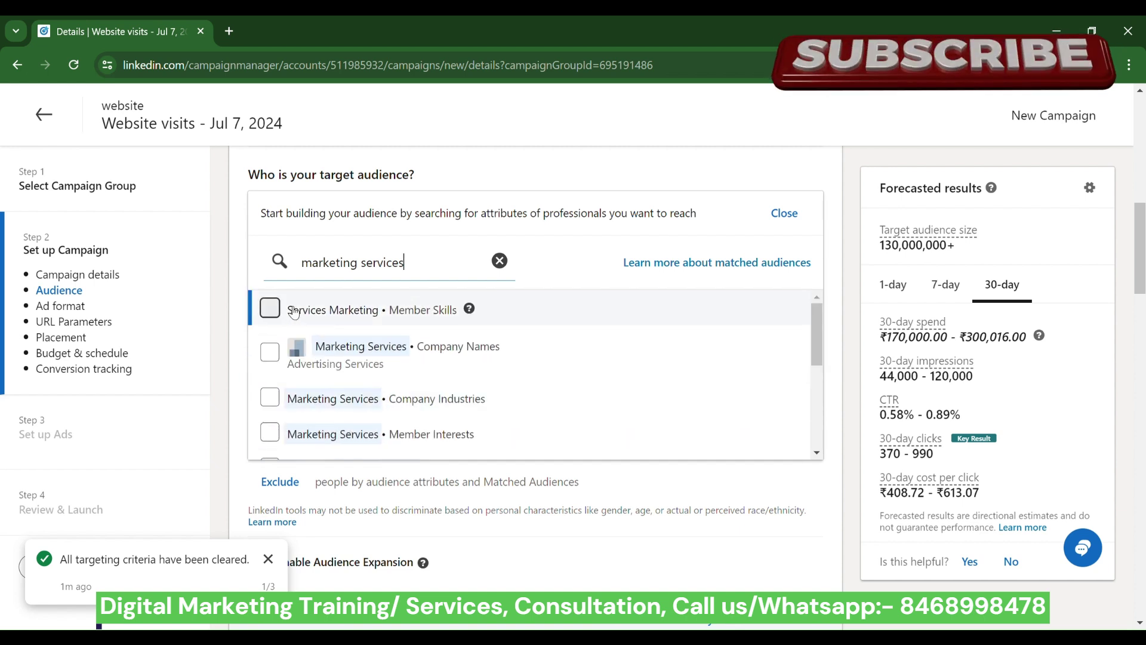
click(378, 328)
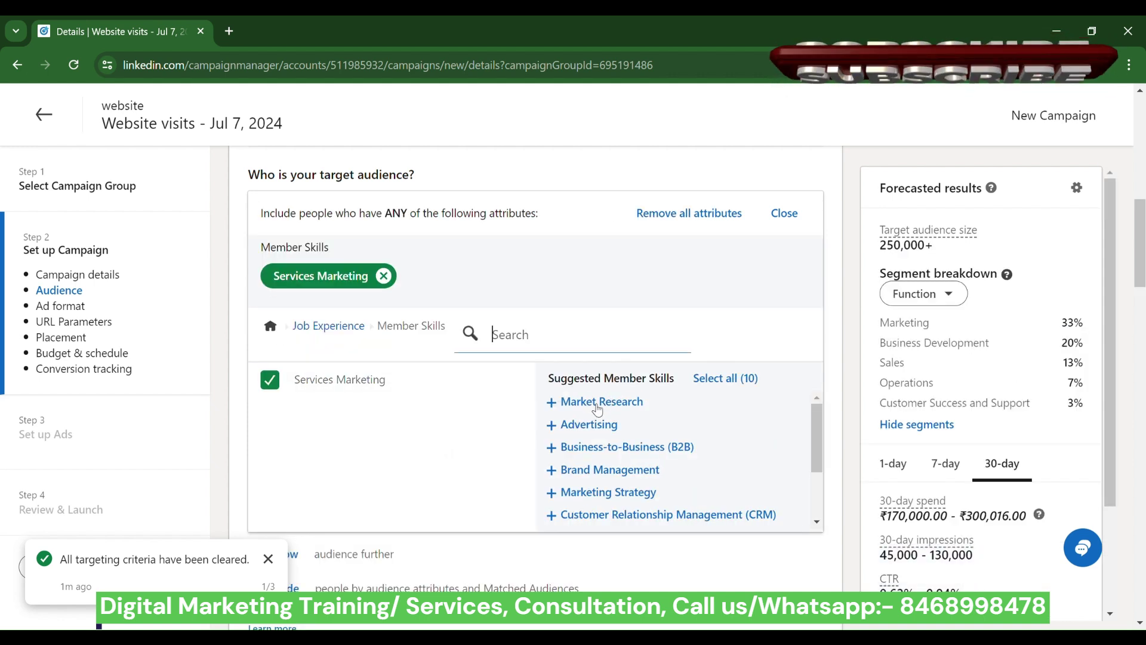
Step: Add the suggested member skills Market Research, Advertising, Business-to-Business (B2B), Brand Management and Lead Generation
click(598, 406)
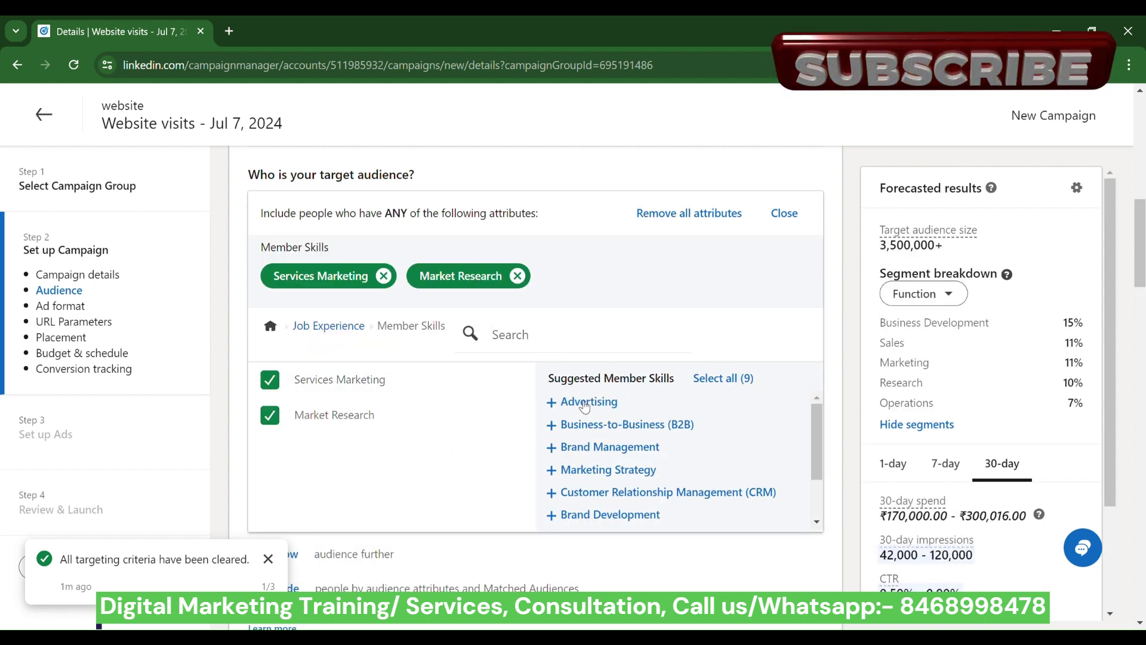
click(583, 403)
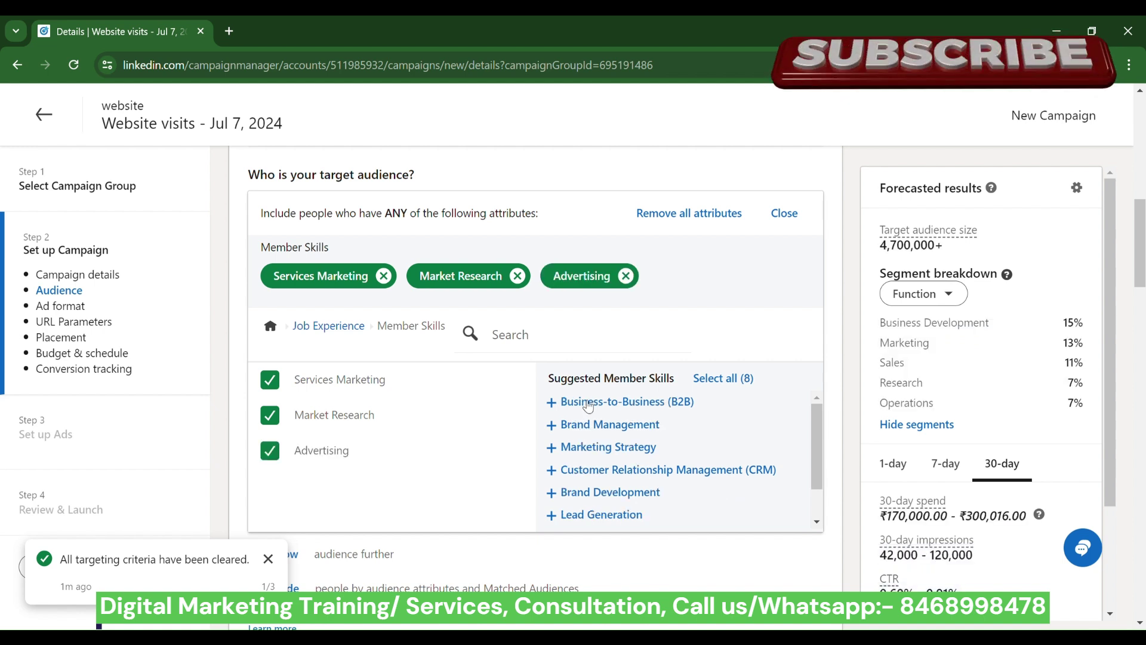
click(587, 404)
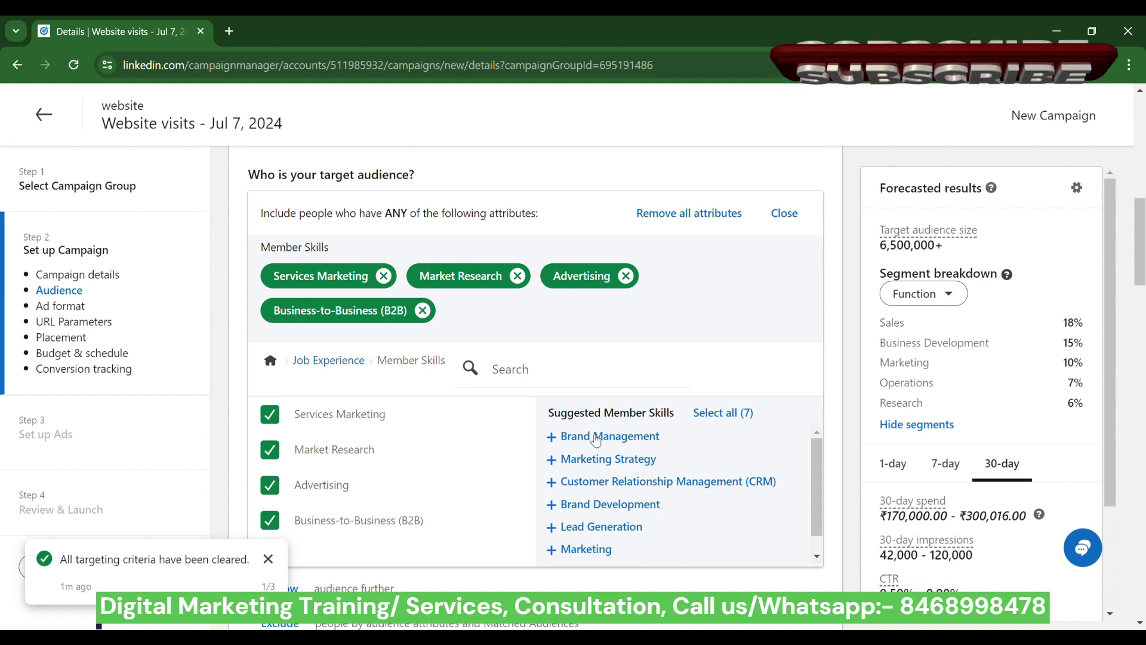
click(596, 438)
click(601, 504)
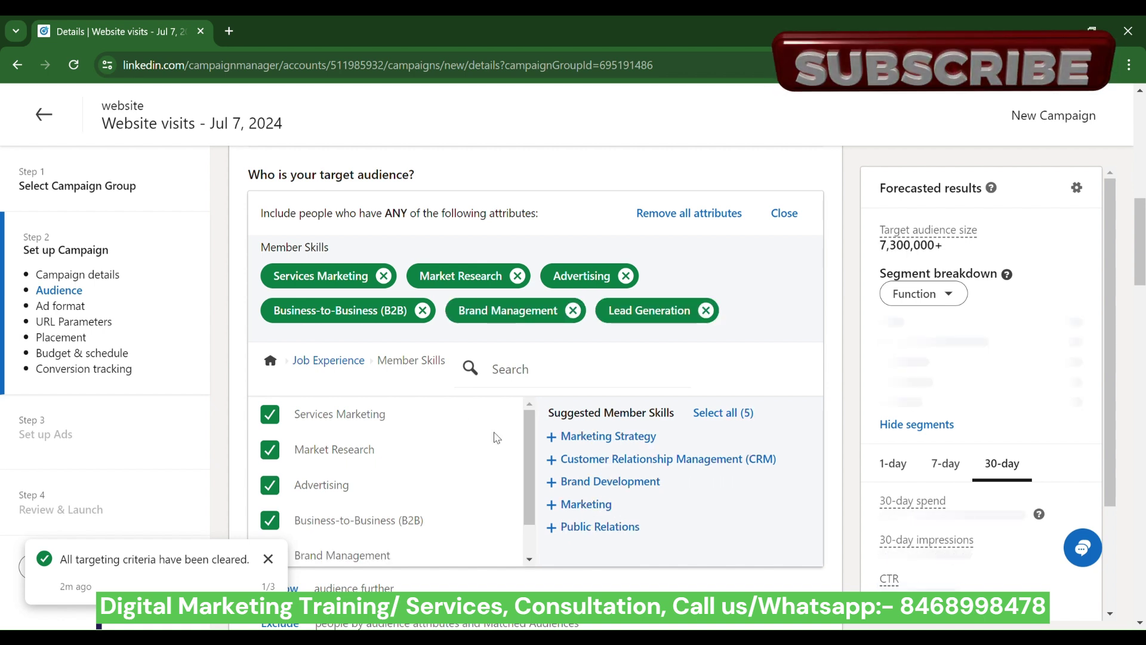
Step: Accept the non-discrimination certification for Member Gender in the demographic attributes and include both Male and Female
click(271, 362)
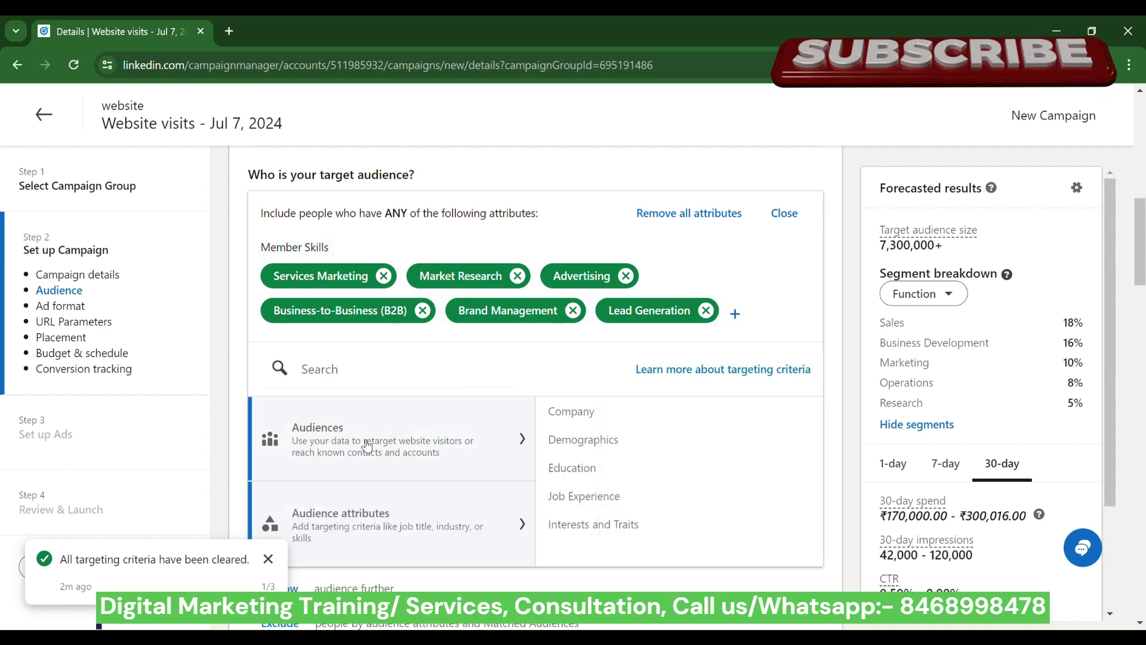
click(367, 445)
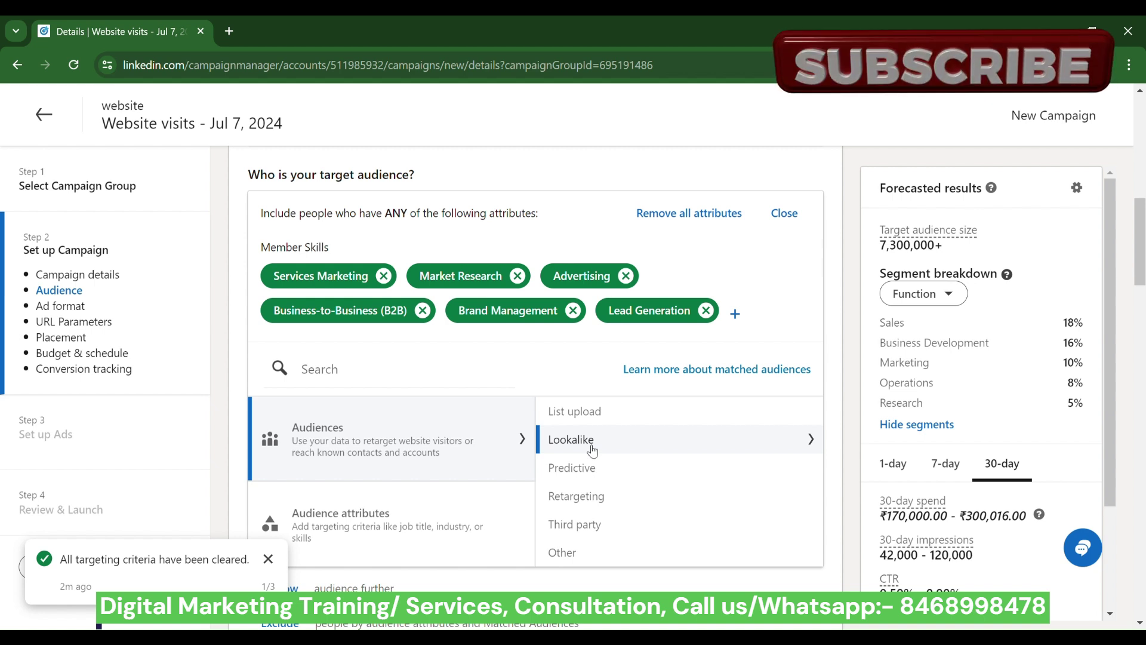
click(403, 515)
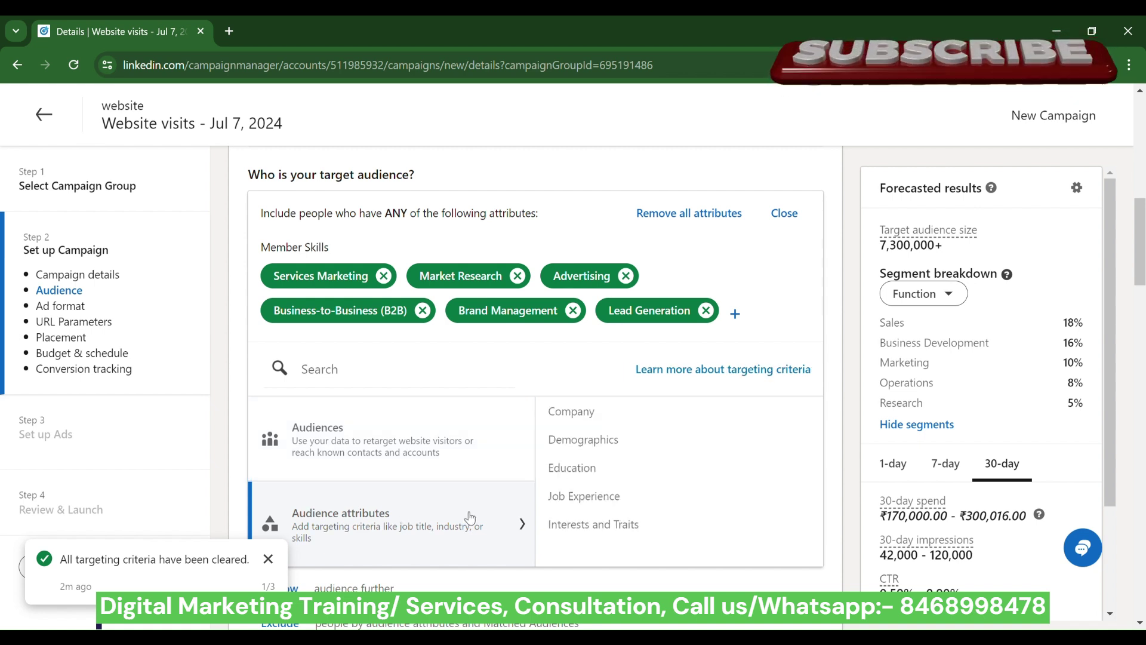
click(671, 439)
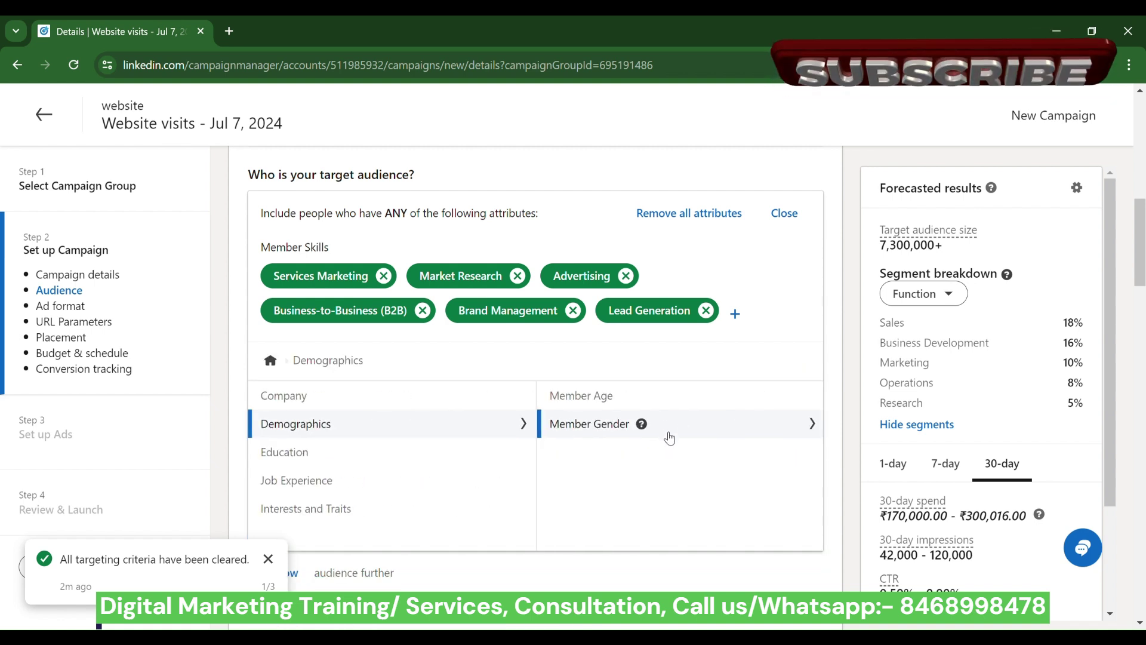
click(665, 428)
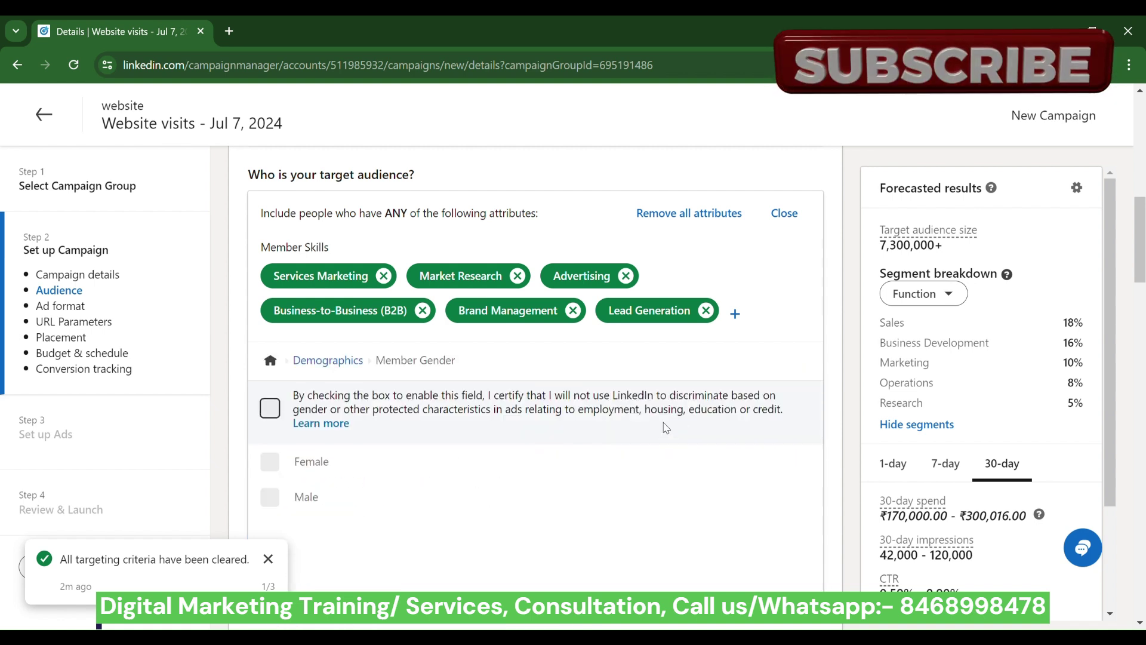
click(271, 409)
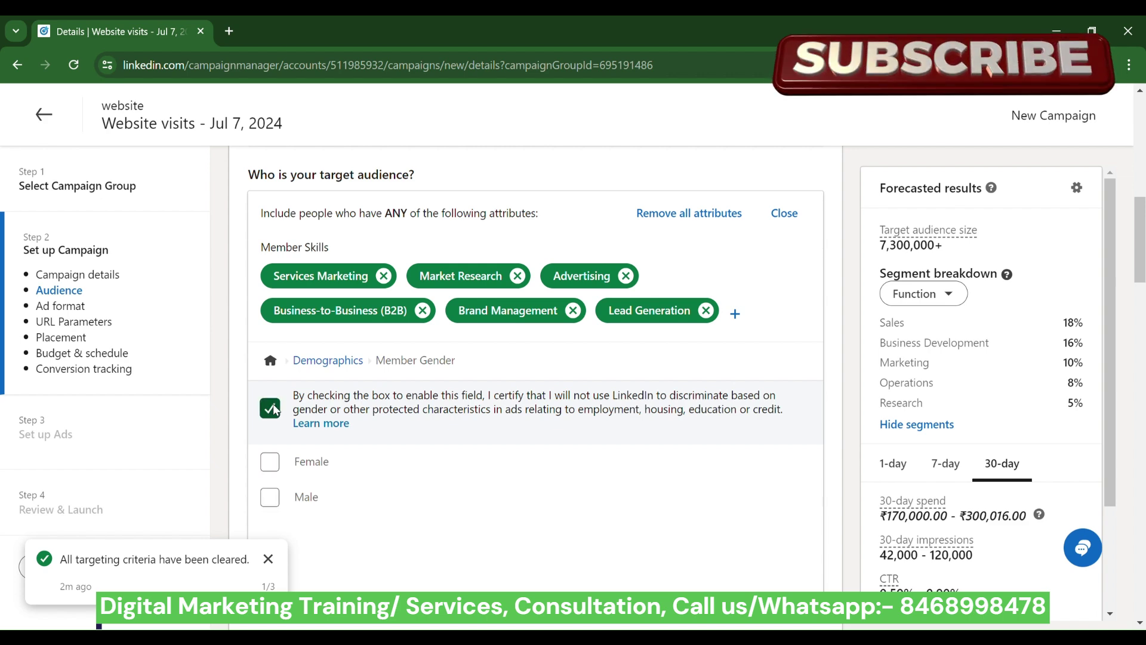
click(271, 497)
scroll(439, 472, down, 3)
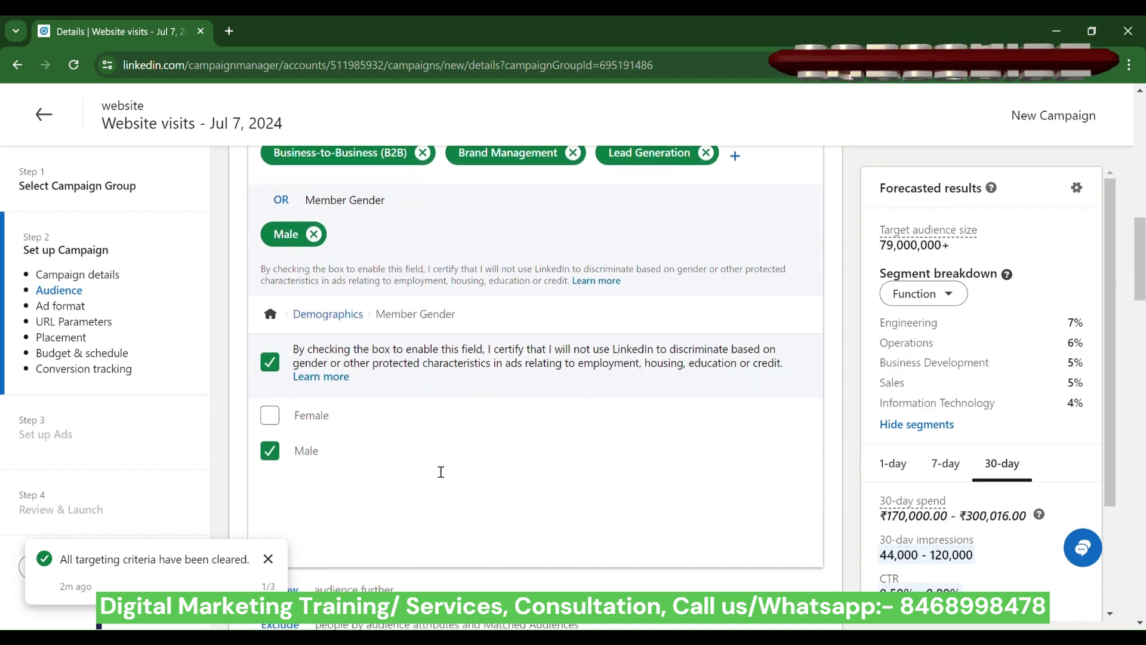
click(269, 402)
Step: Accept the non-discrimination certification for Member Age and include the age ranges 18 to 24, 25 to 34 and 35 to 54
click(327, 301)
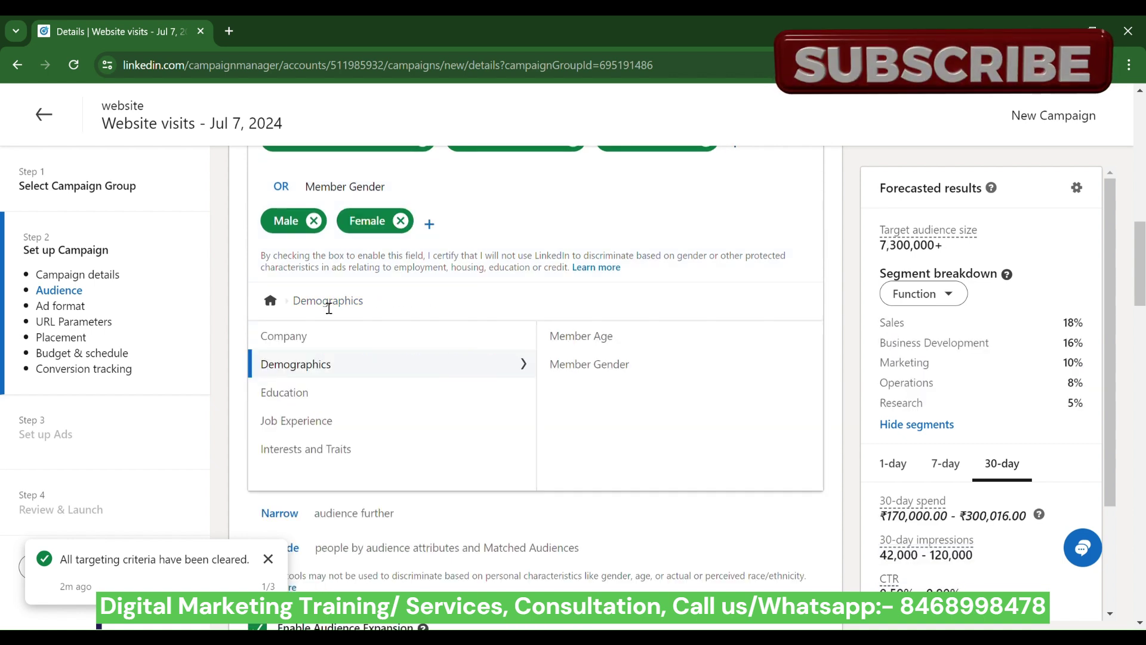
click(580, 335)
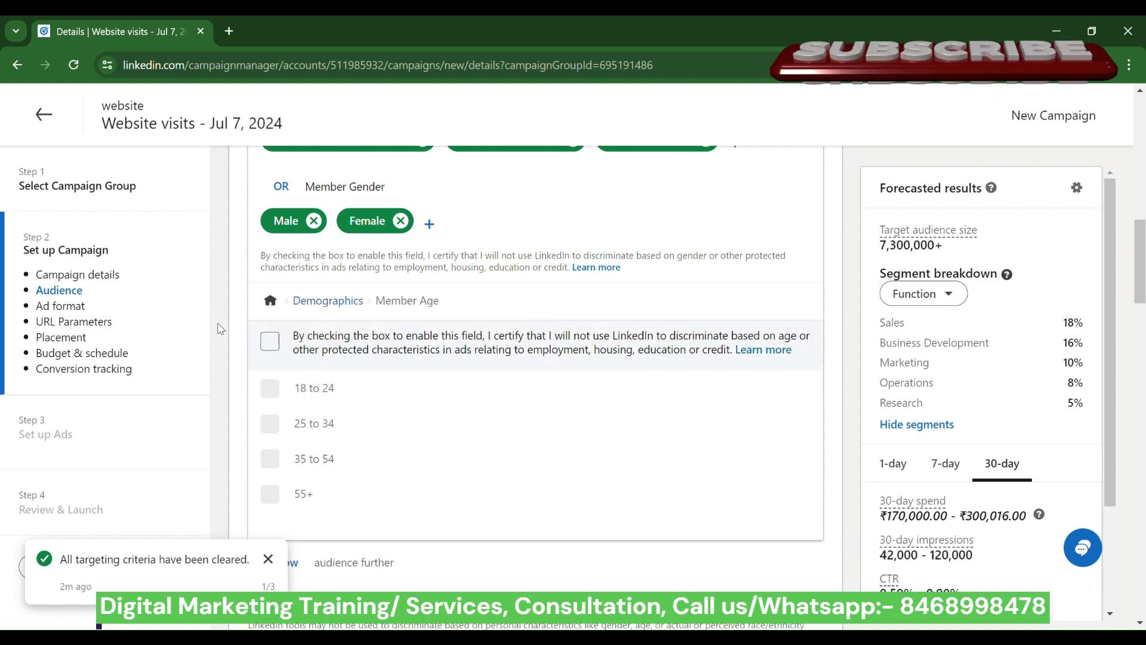
click(269, 341)
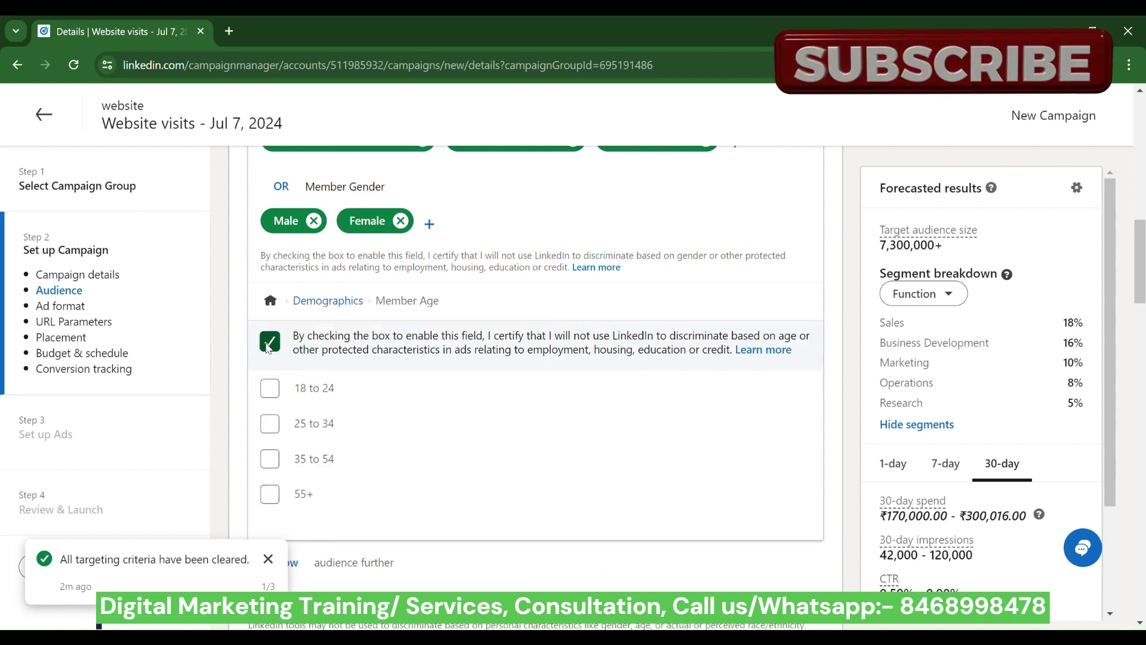
click(270, 388)
scroll(291, 475, down, 2)
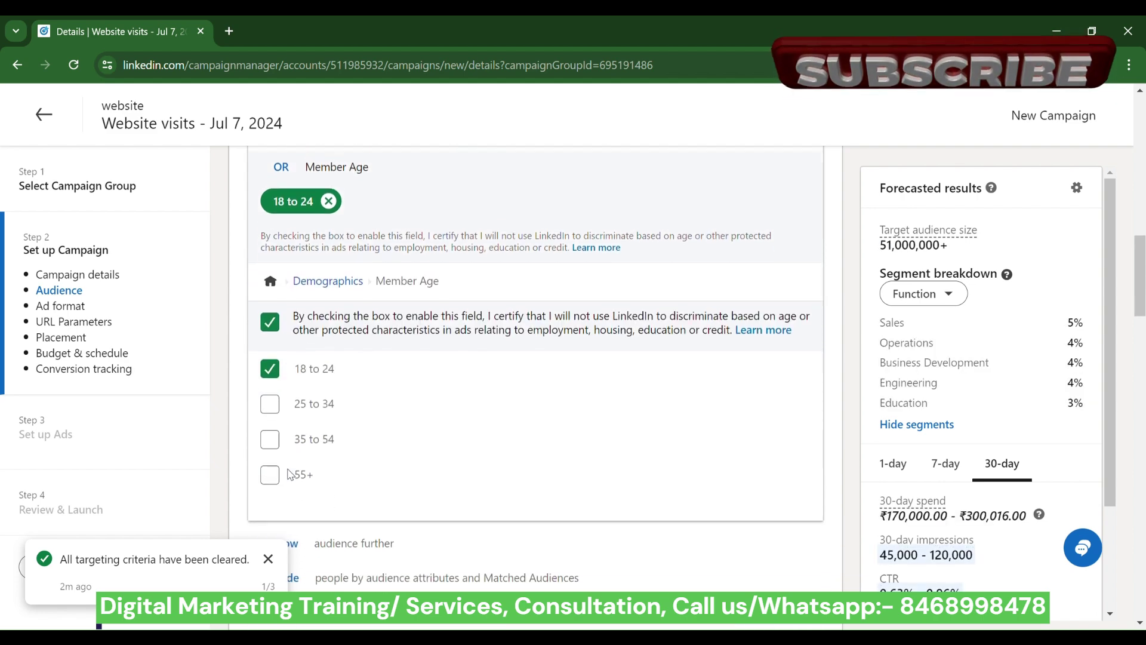
click(270, 436)
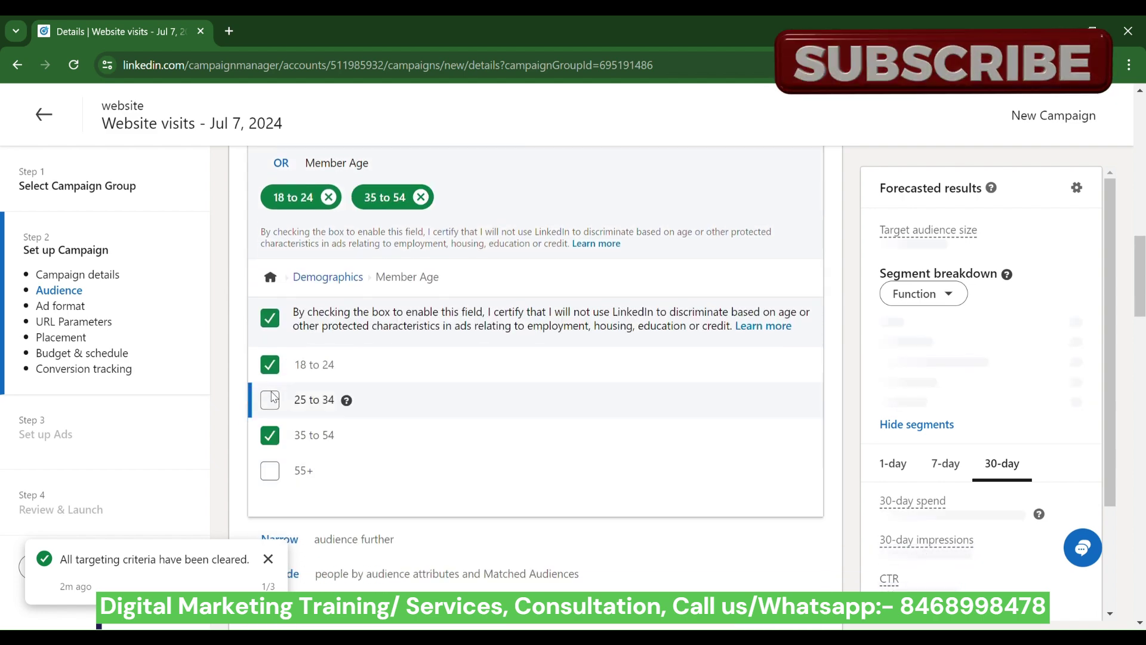
click(270, 400)
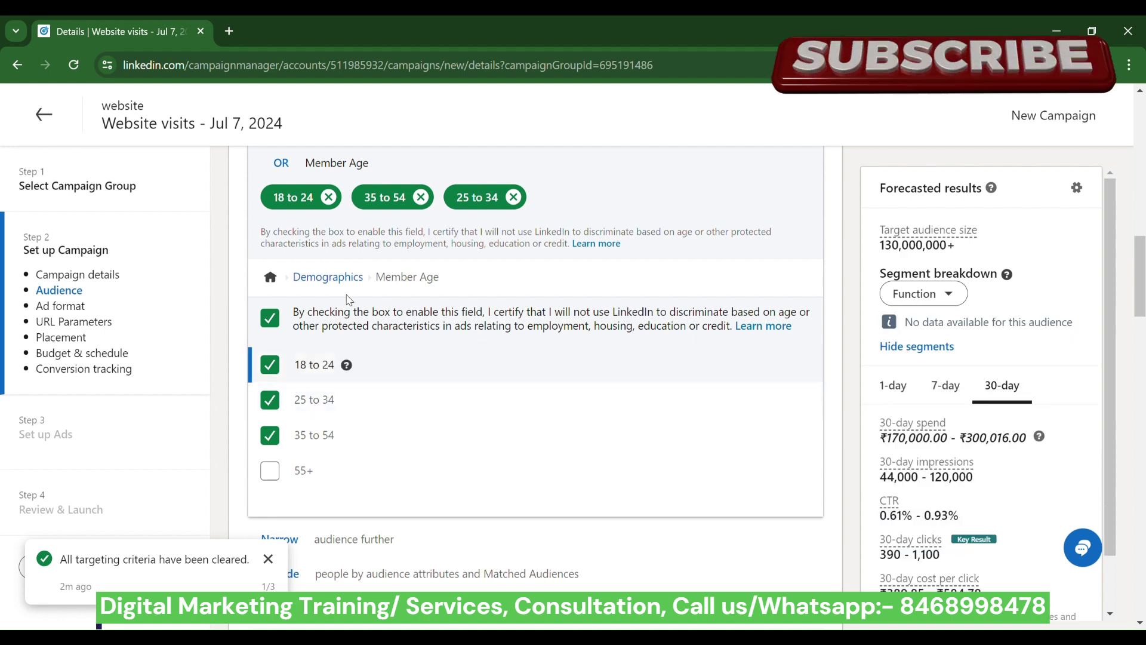
Step: Browse the Service Interests under Interests and Traits > Member Interests and include Marketing Services in the audience
click(336, 278)
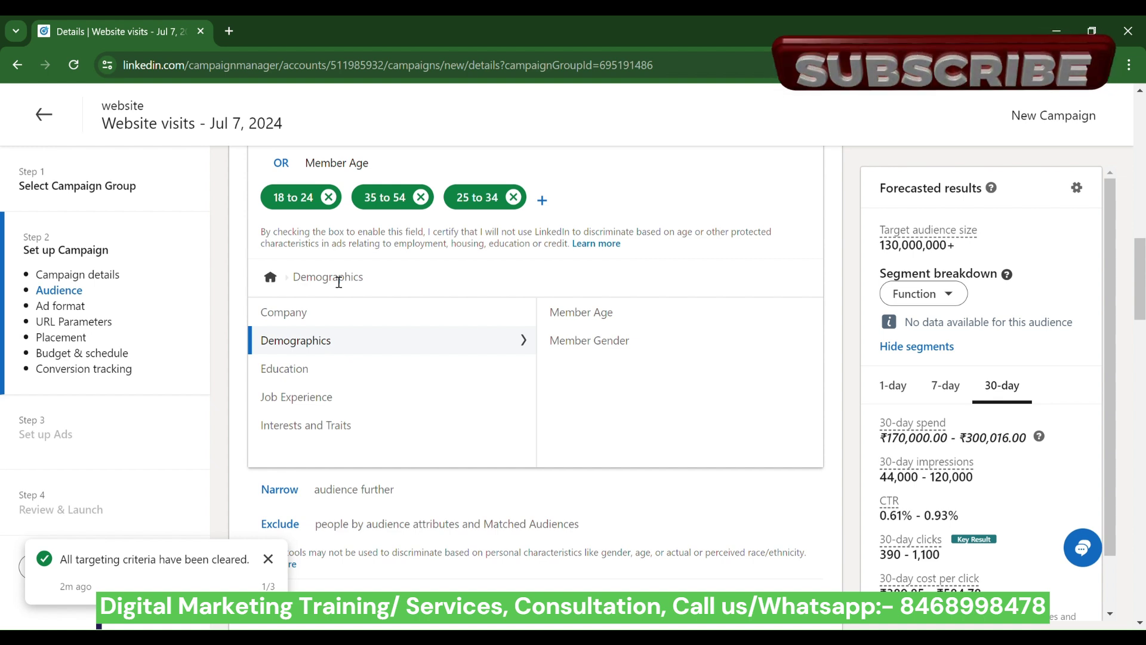
mouse_move(360, 403)
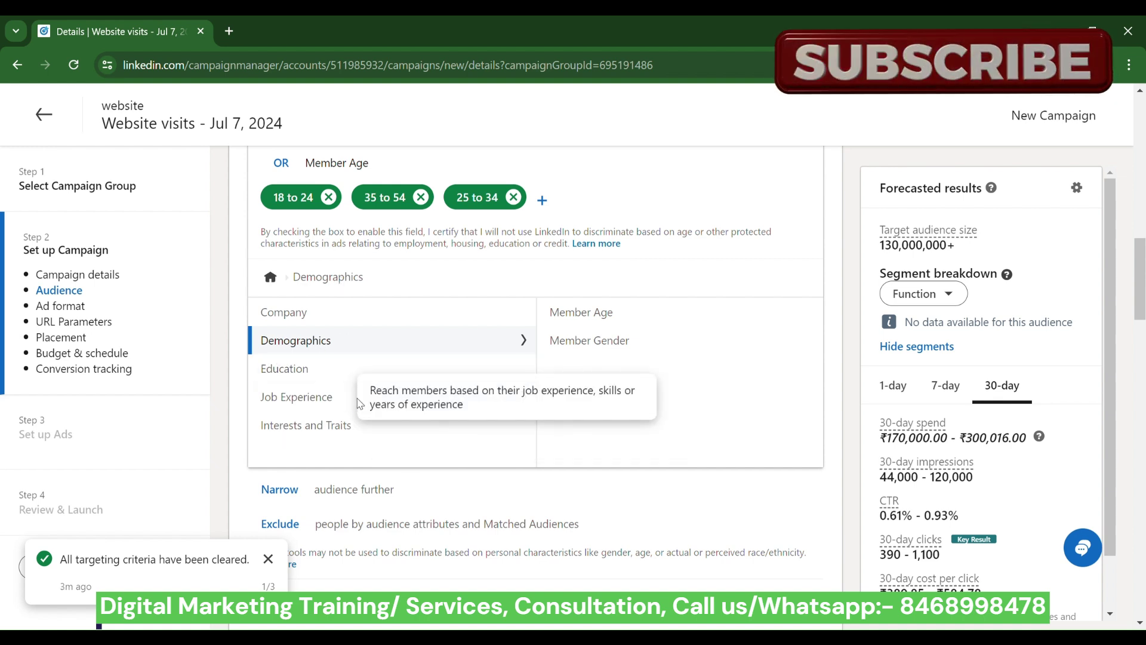
mouse_move(323, 369)
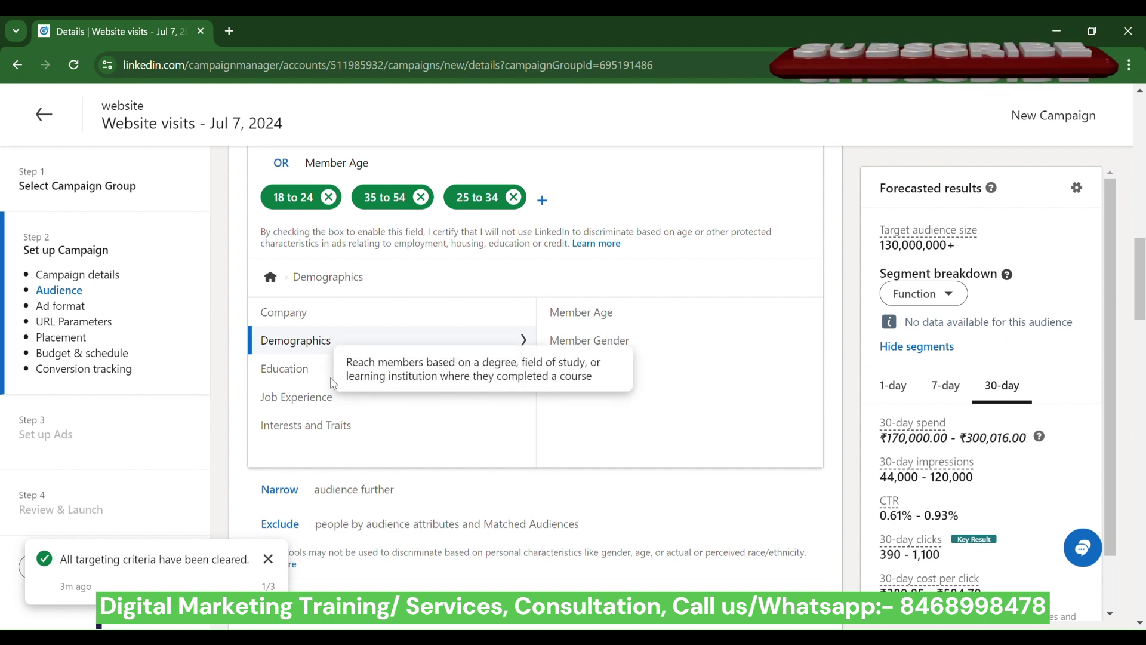
click(343, 425)
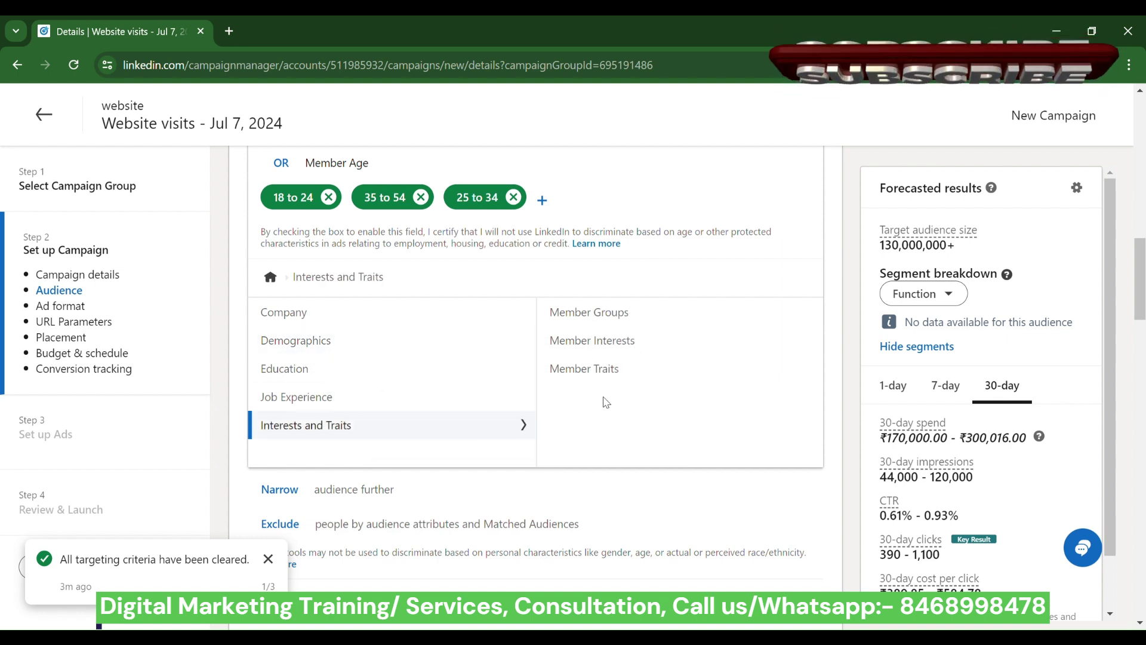
click(604, 344)
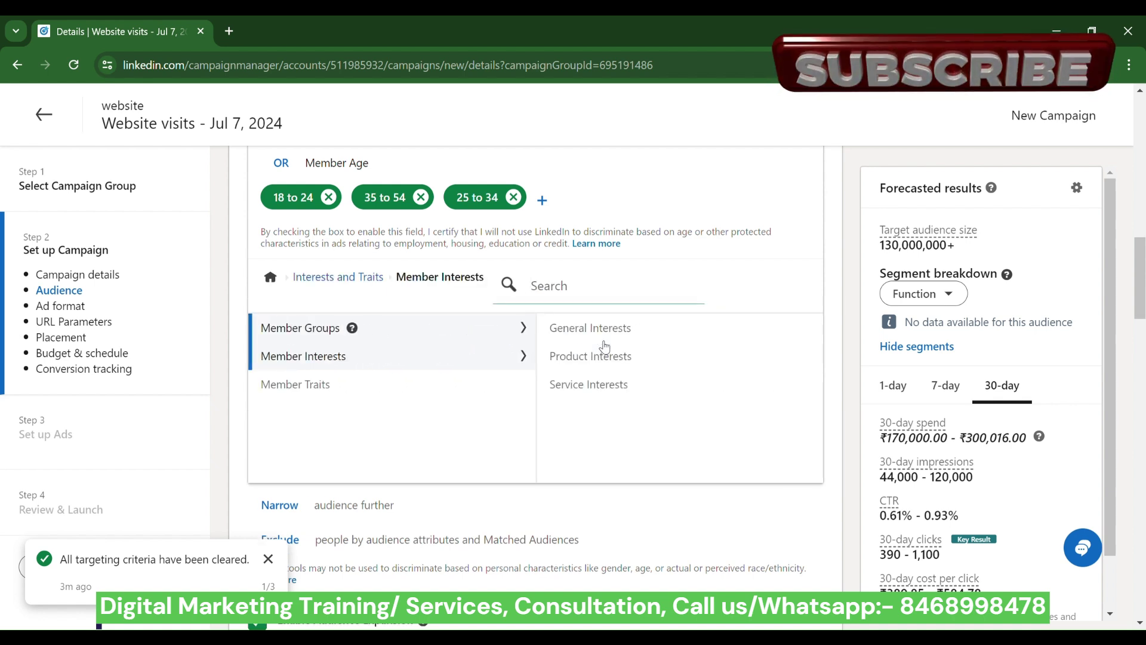
click(614, 389)
scroll(616, 390, down, 5)
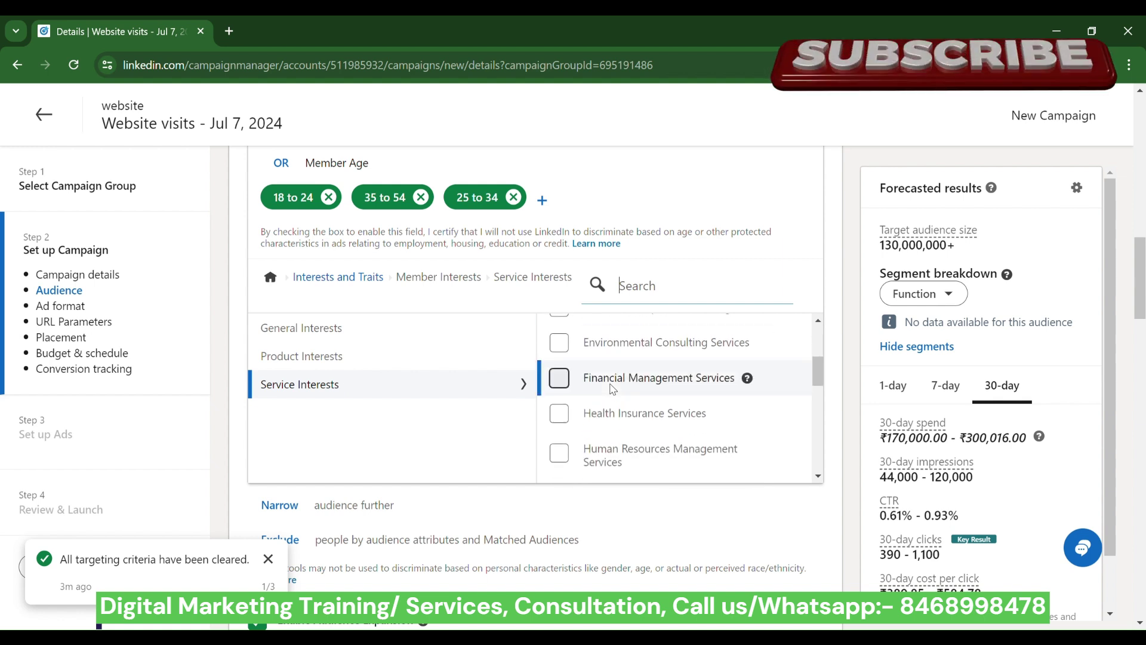
scroll(612, 388, down, 4)
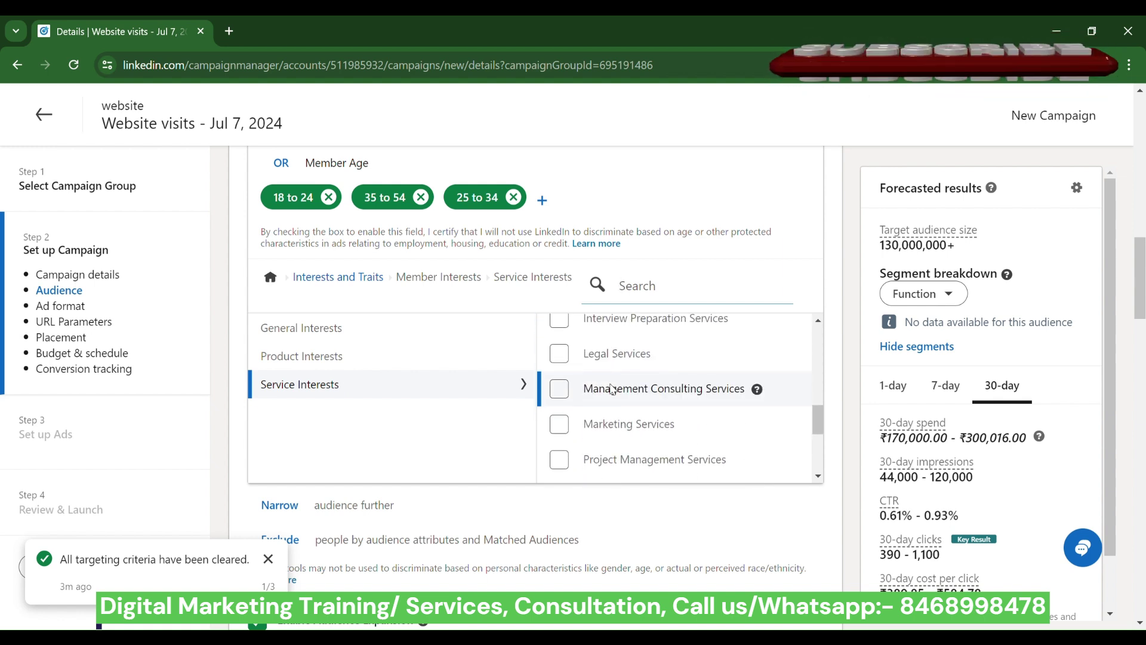
click(558, 371)
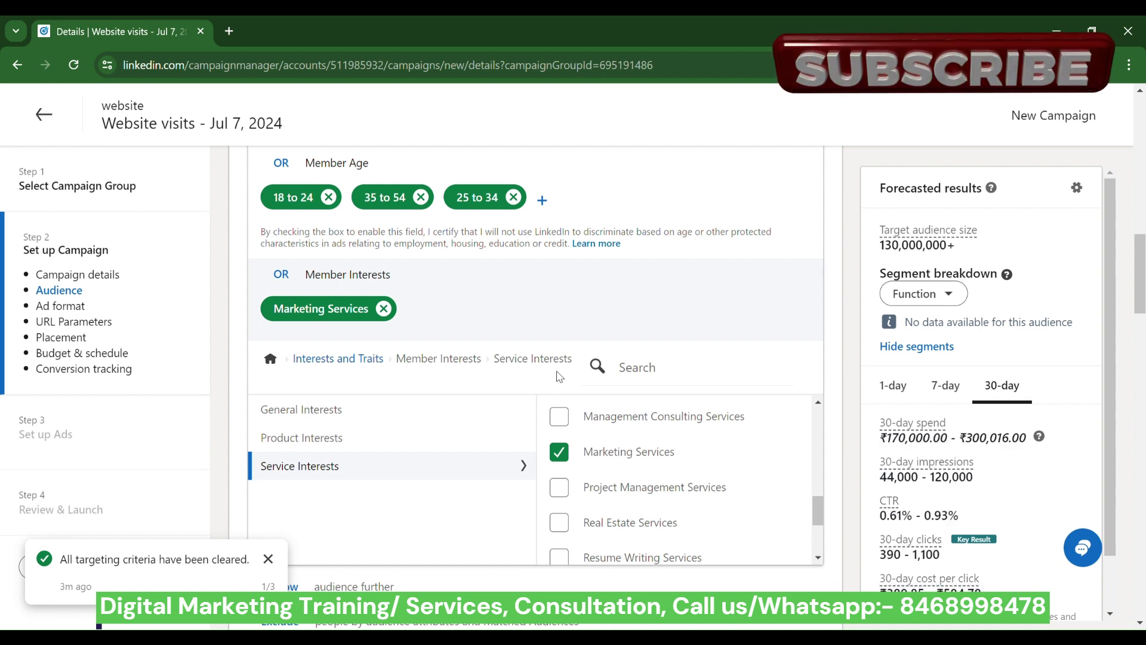
Step: Include the service interests Real Estate Services, Web Design Services and Web Development Services, and return to the main targeting categories
scroll(603, 460, down, 2)
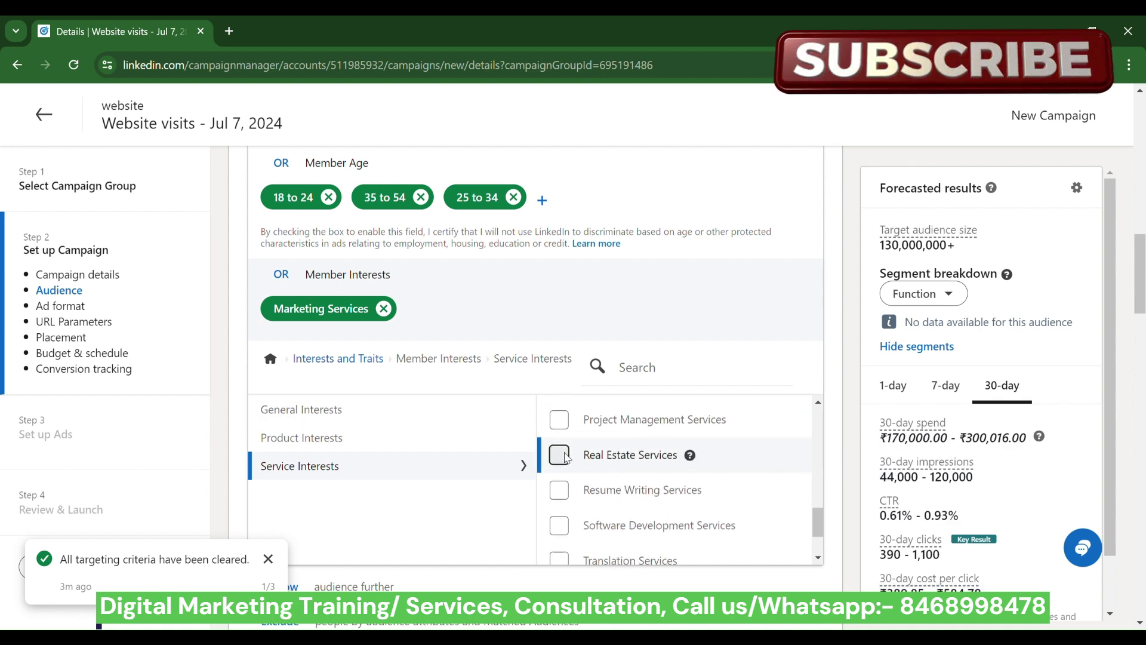
click(561, 456)
scroll(570, 478, down, 2)
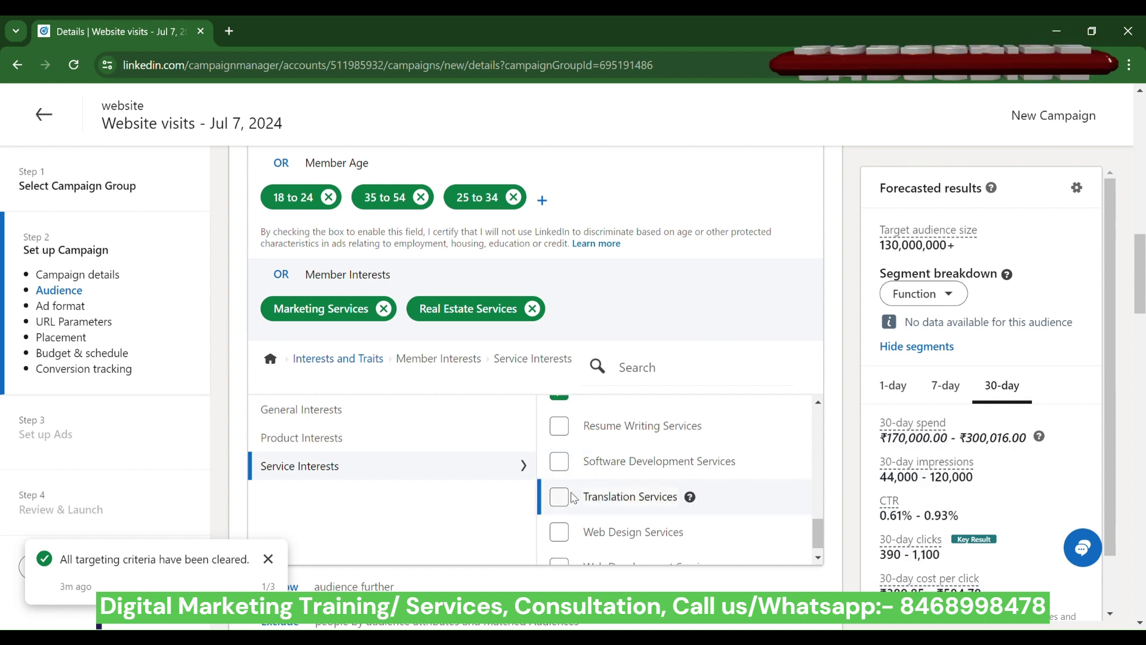
click(561, 533)
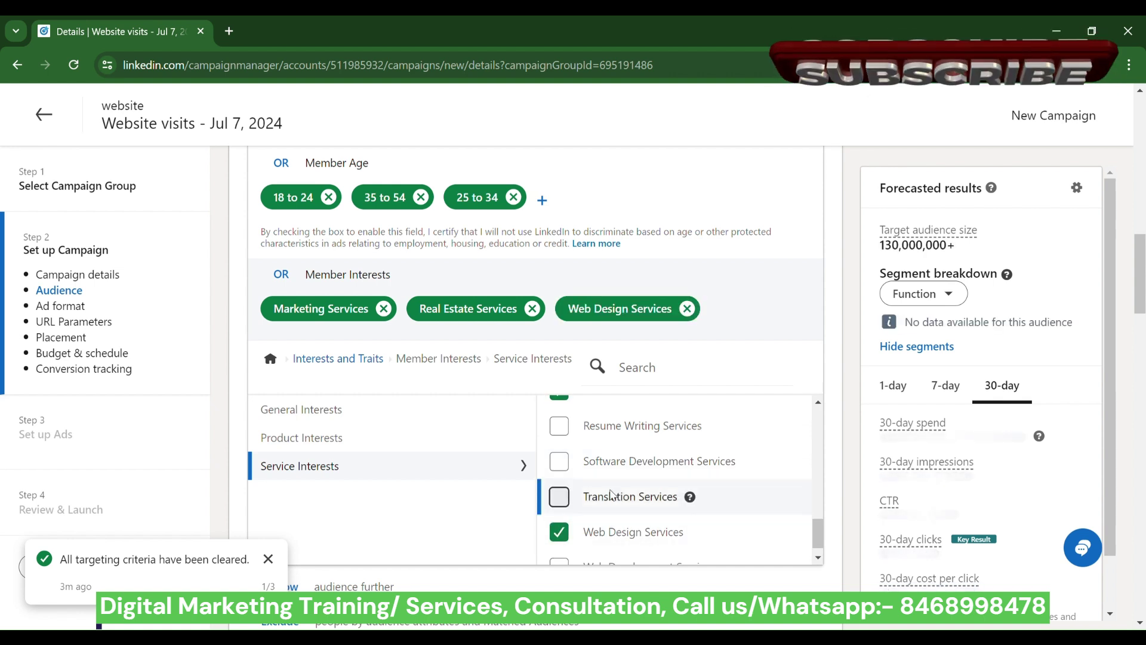
scroll(612, 494, down, 1)
click(559, 546)
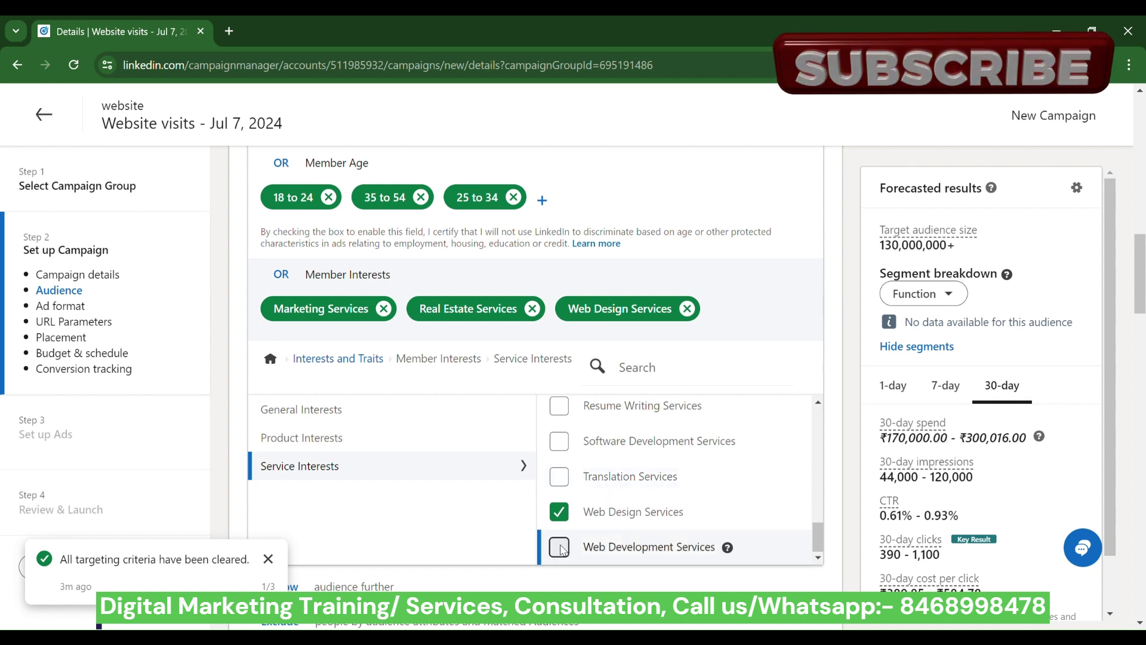
scroll(639, 494, up, 10)
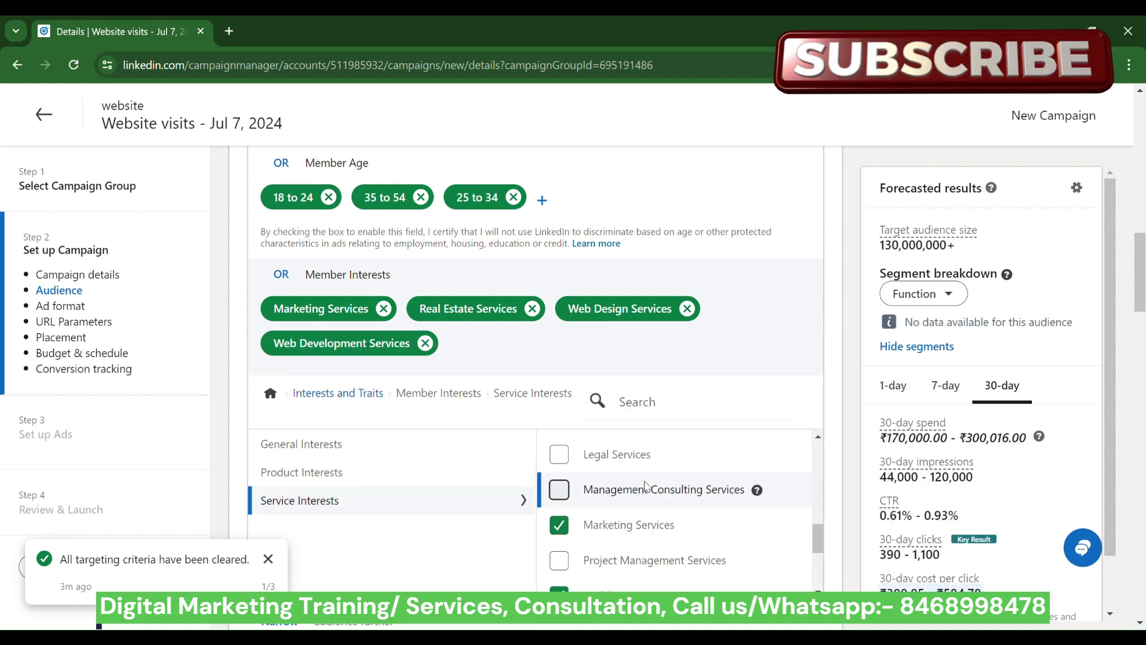
scroll(646, 486, up, 4)
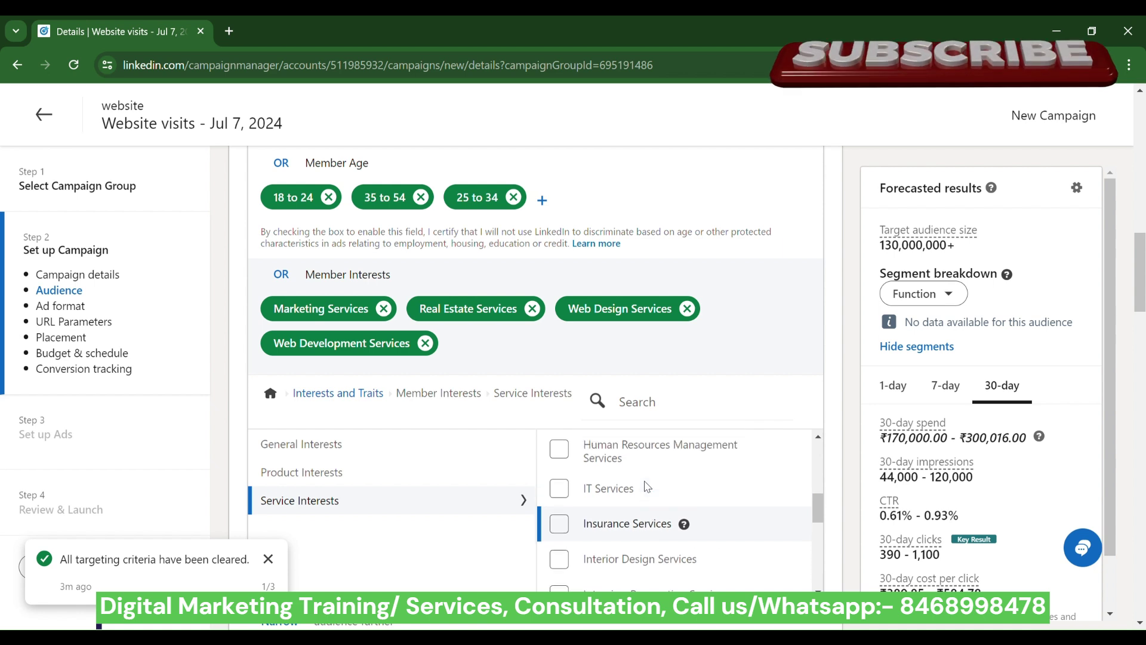
click(321, 396)
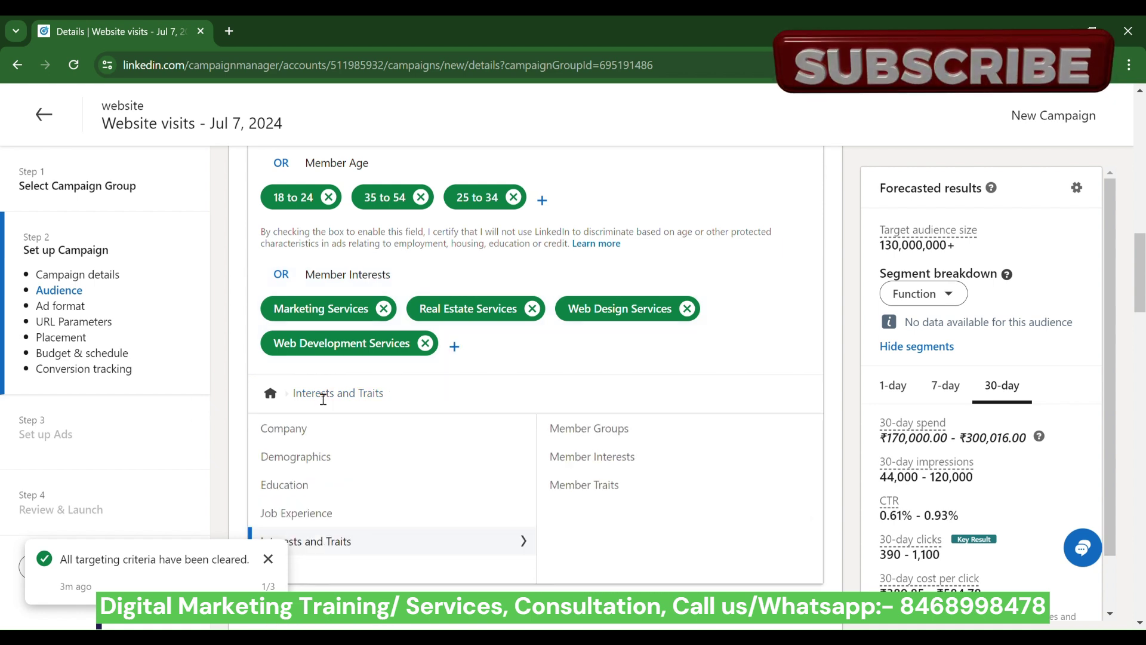
click(270, 394)
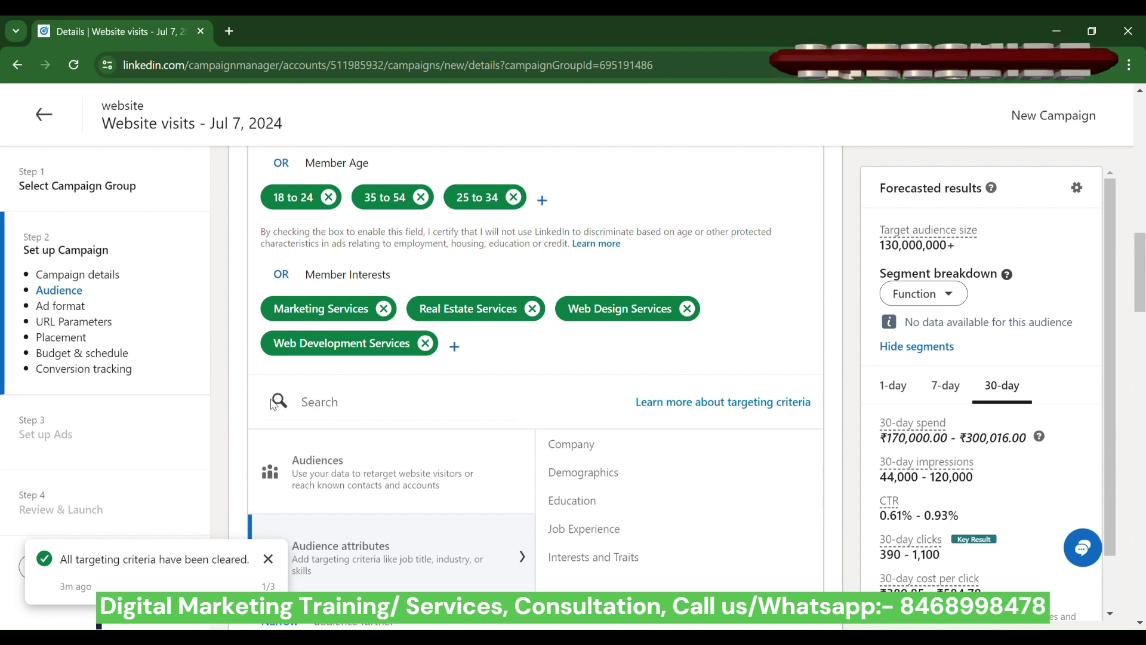
Step: Review the audience expansion, ad format, URL tracking and placement settings, including the expanded Brand Safety options
scroll(274, 404, down, 5)
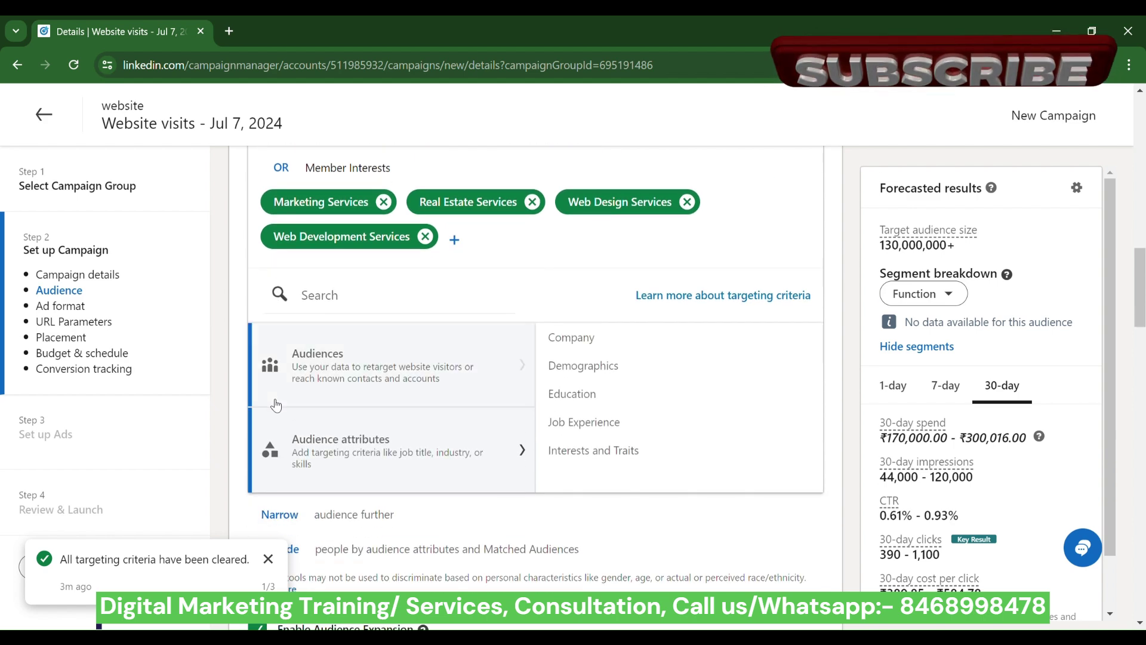
scroll(275, 405, down, 1)
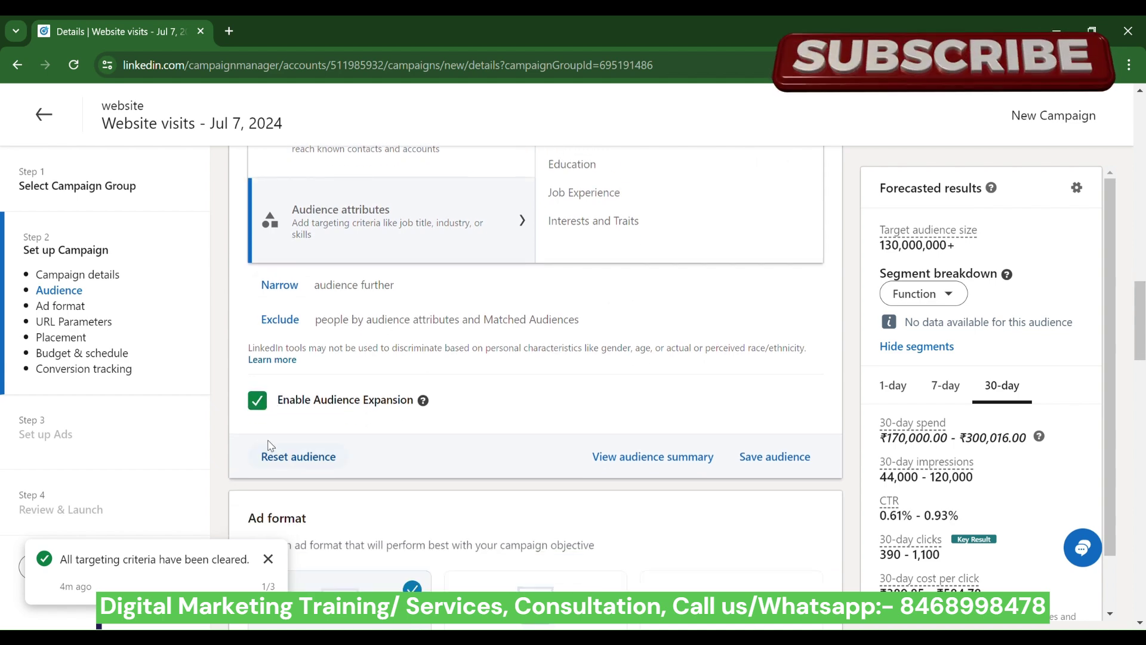
scroll(313, 400, down, 5)
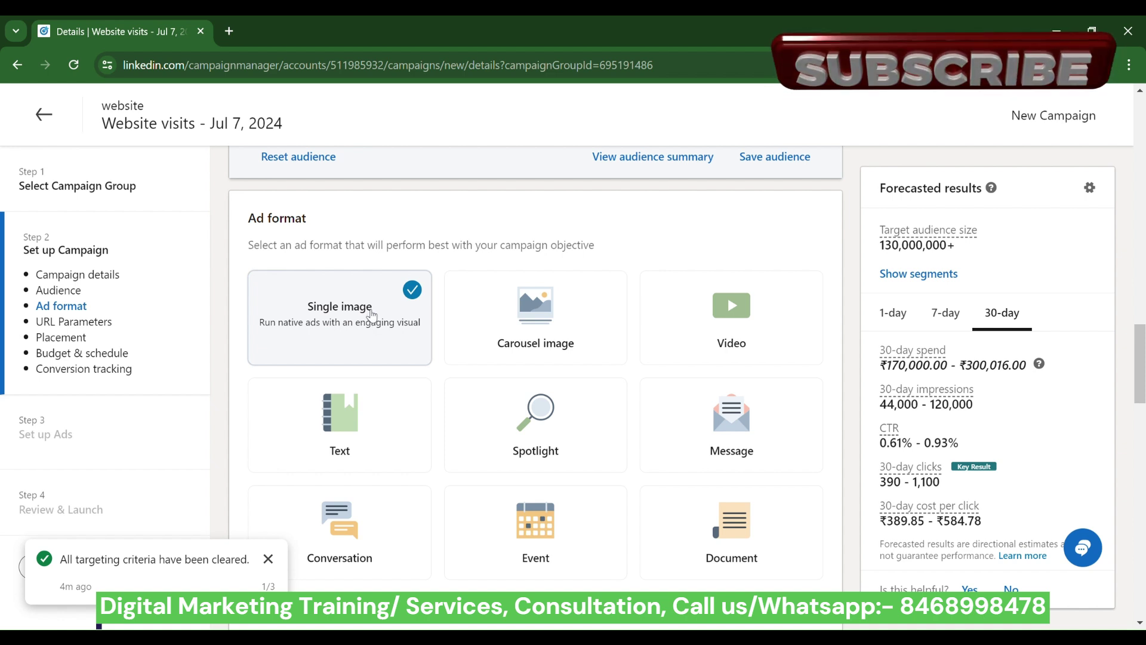
scroll(371, 316, down, 7)
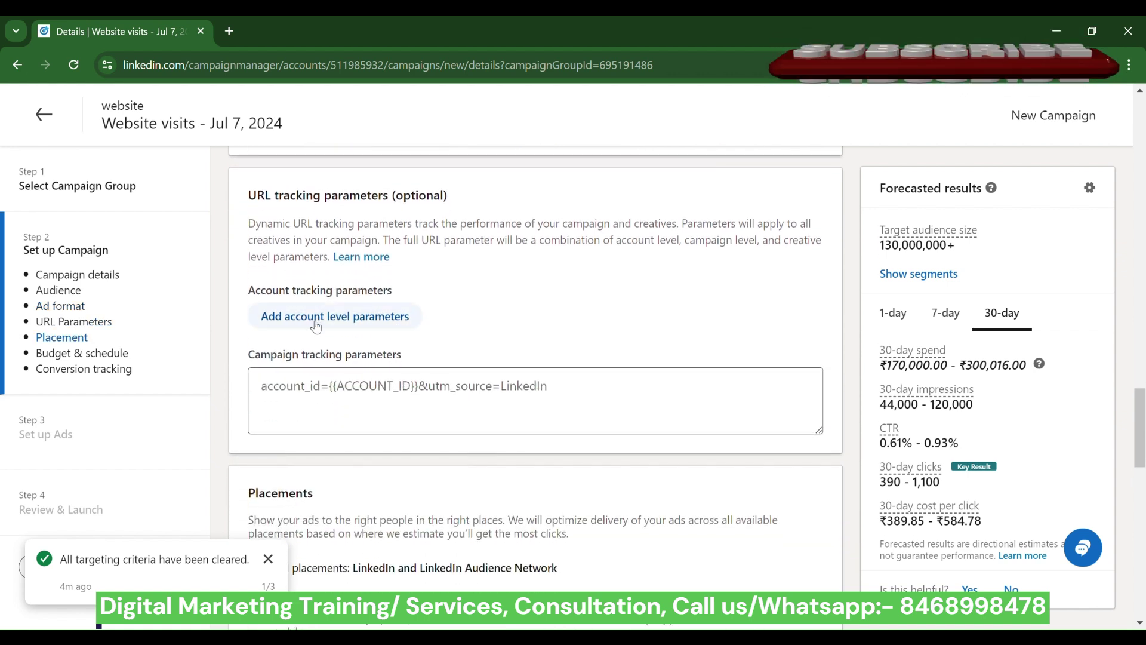
scroll(316, 326, down, 1)
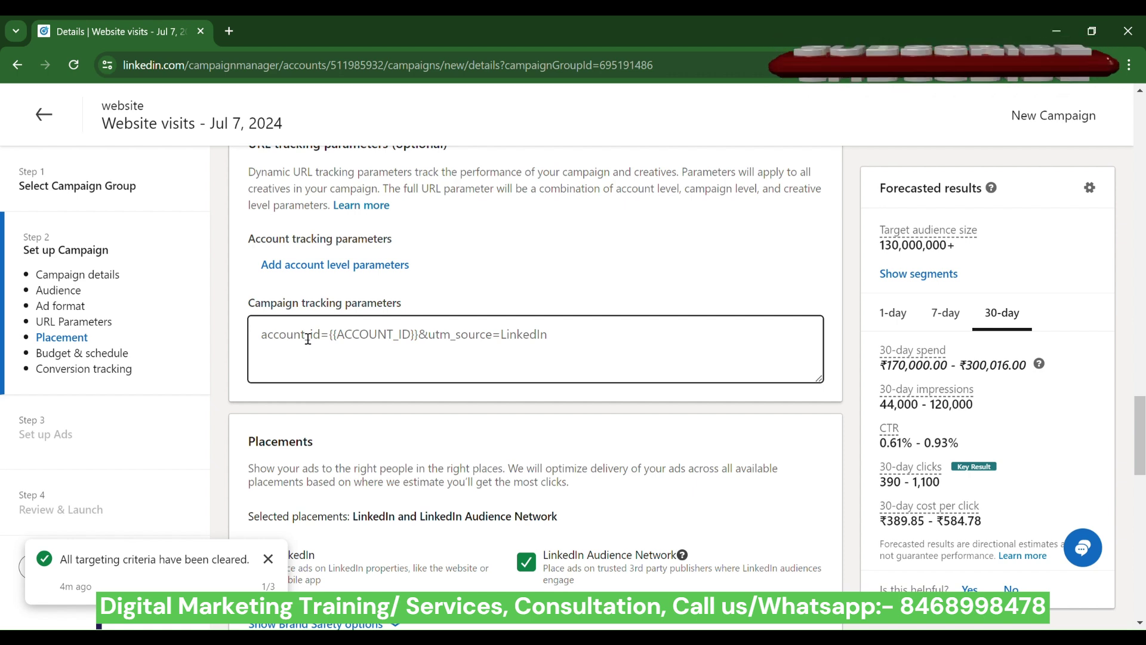
scroll(308, 338, down, 4)
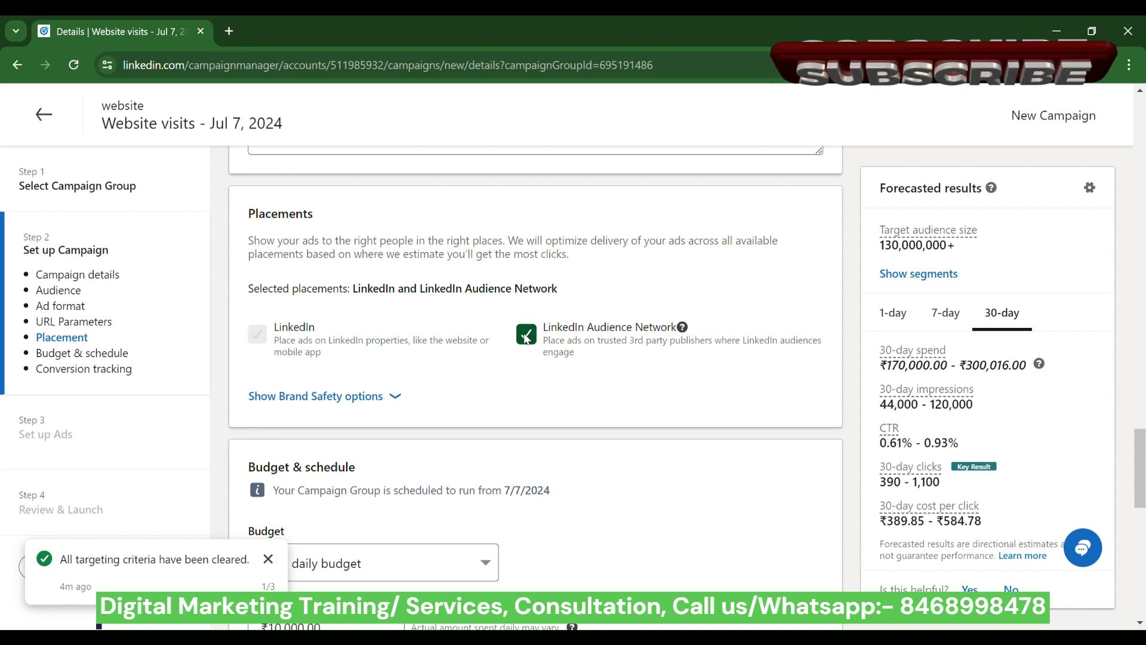
click(395, 397)
scroll(397, 402, down, 1)
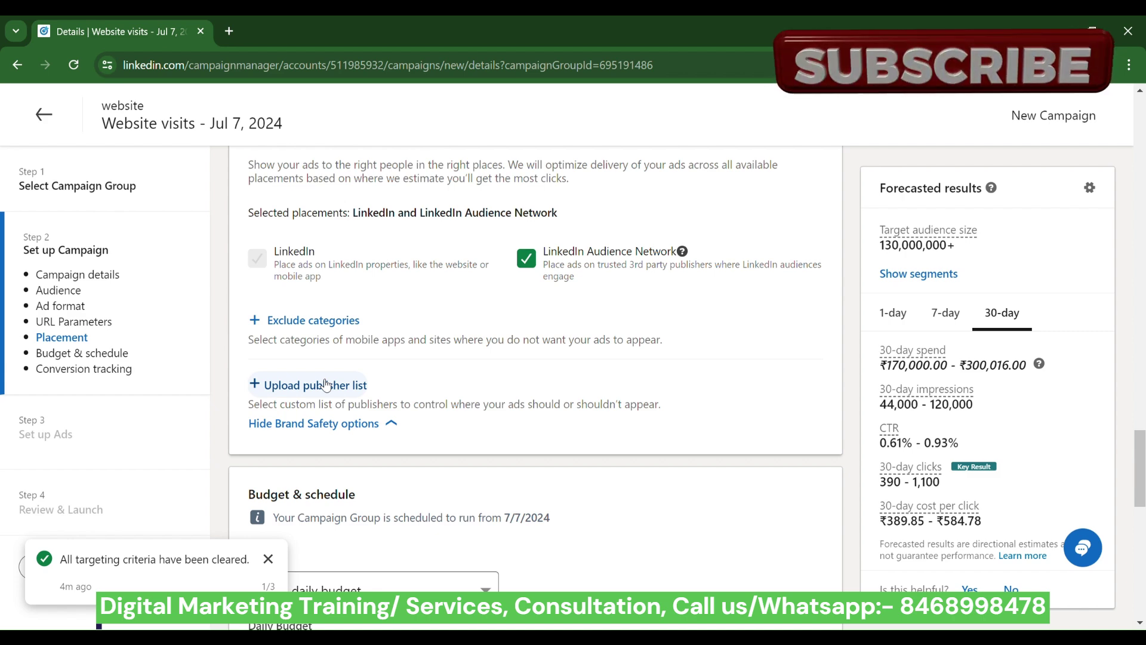
scroll(325, 384, up, 4)
Step: Set the campaign's daily budget to ₹1,000
scroll(322, 384, down, 7)
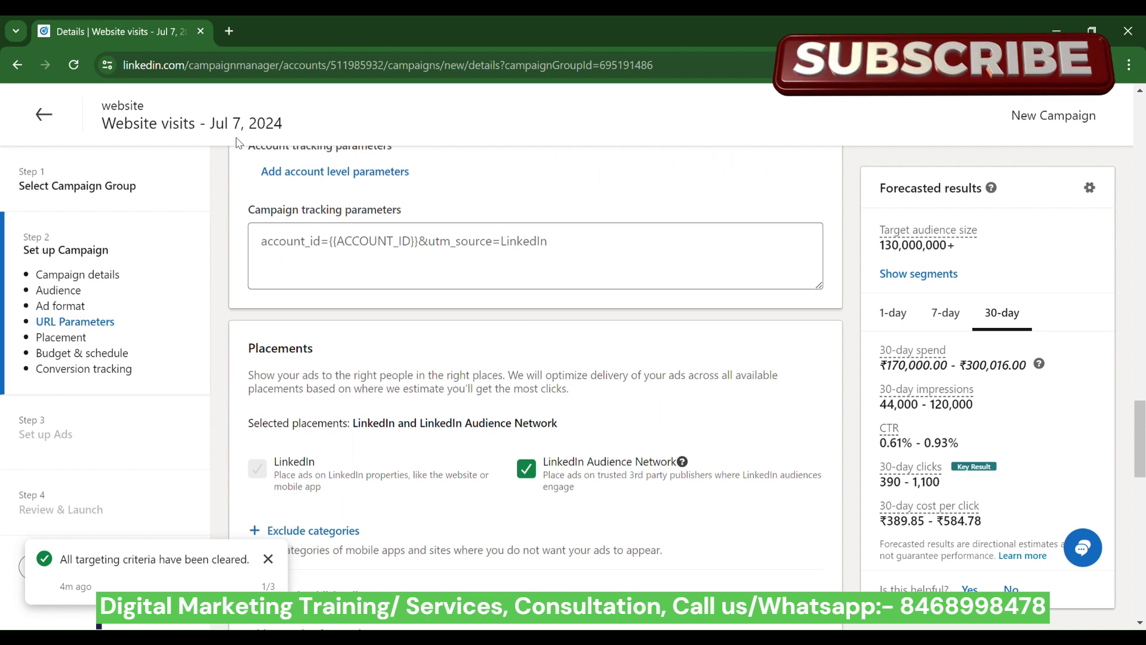
scroll(360, 279, down, 1)
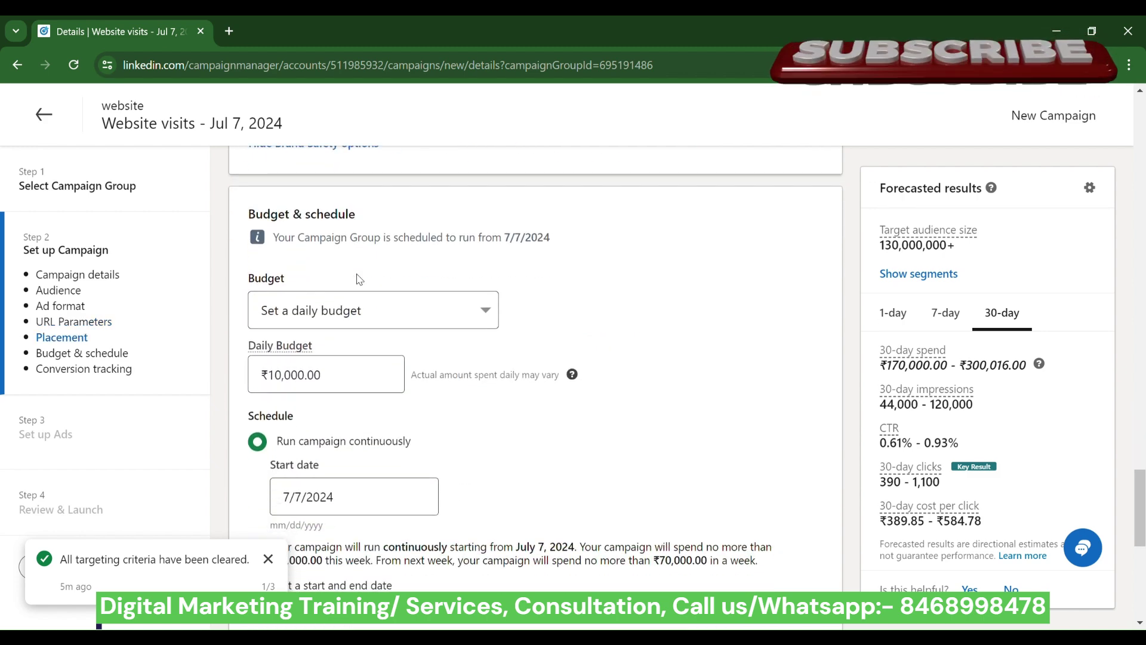
double_click(346, 375)
text(1`)
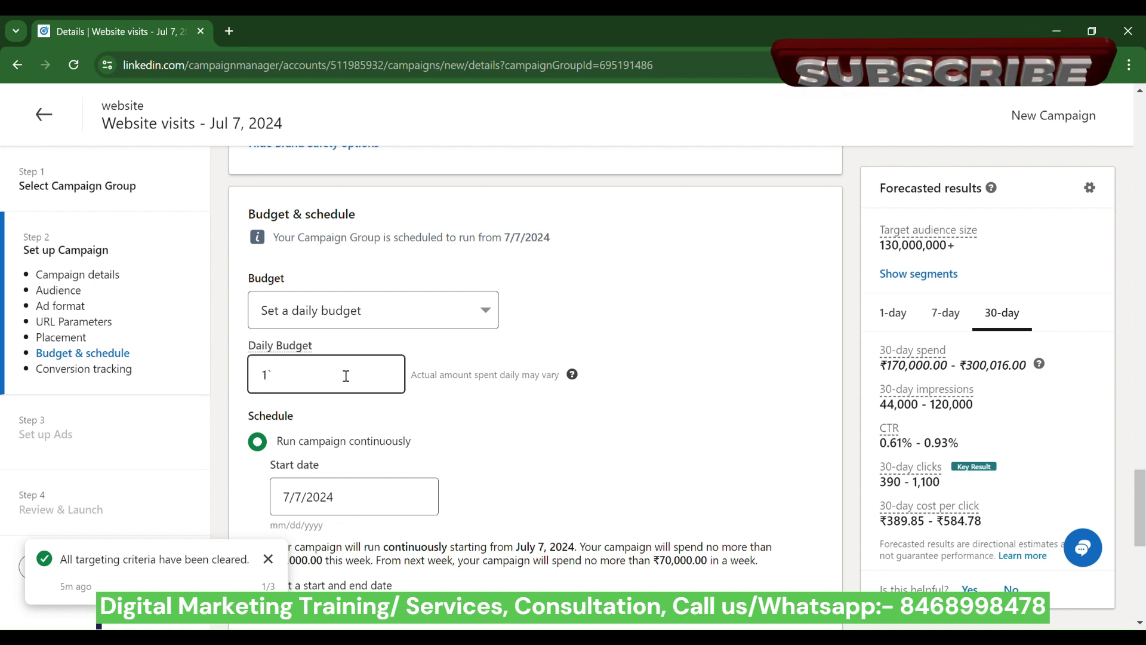
text(000)
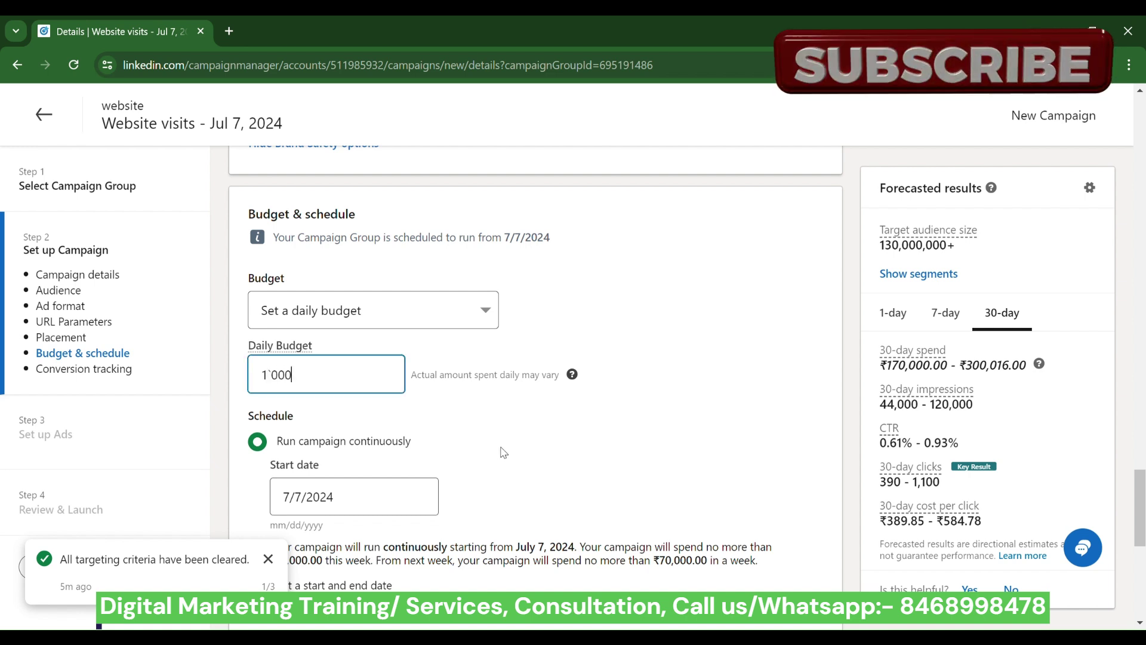
click(503, 452)
scroll(504, 452, down, 2)
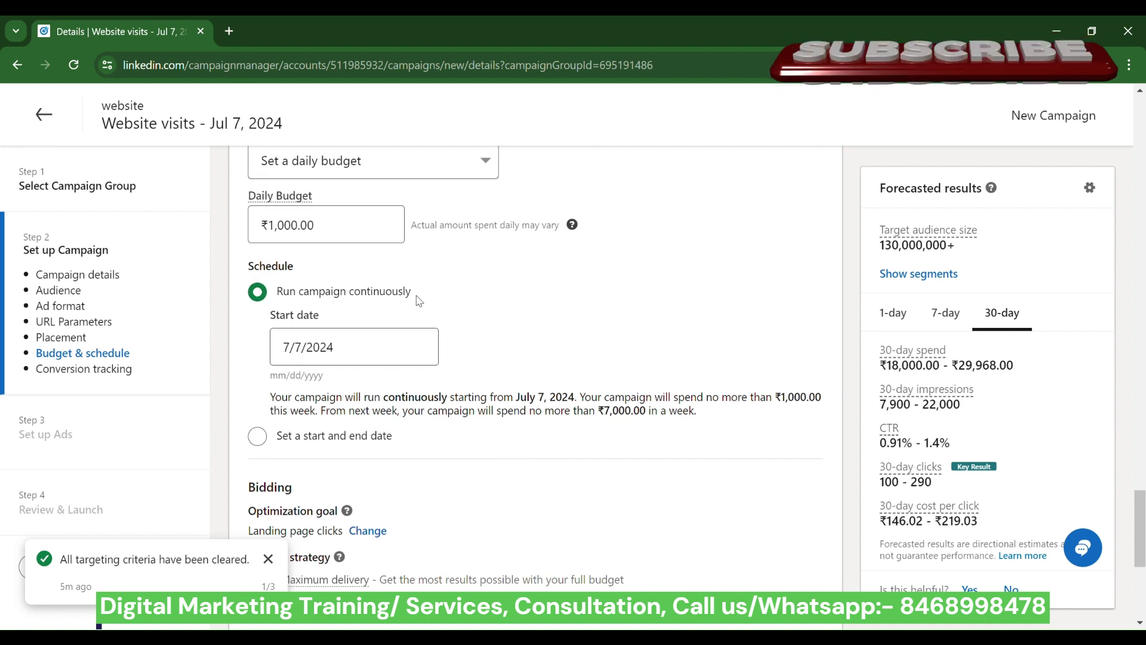
Step: Check the schedule and bidding strategy descriptions, and choose Landing page clicks as the optimization goal
scroll(403, 316, down, 3)
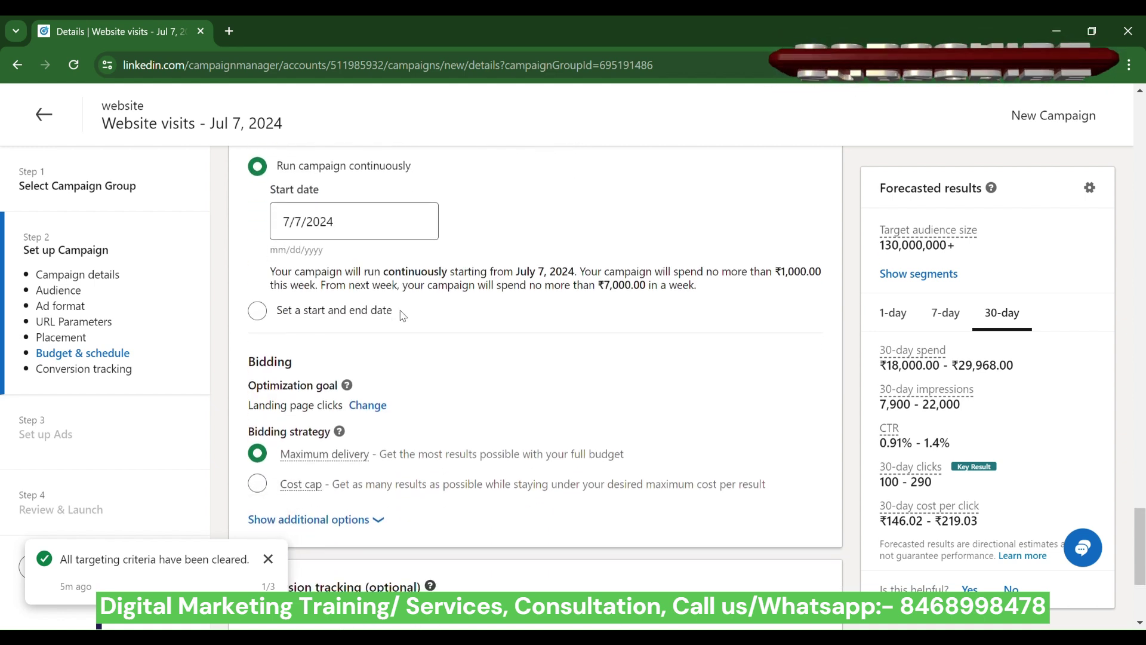
mouse_move(323, 392)
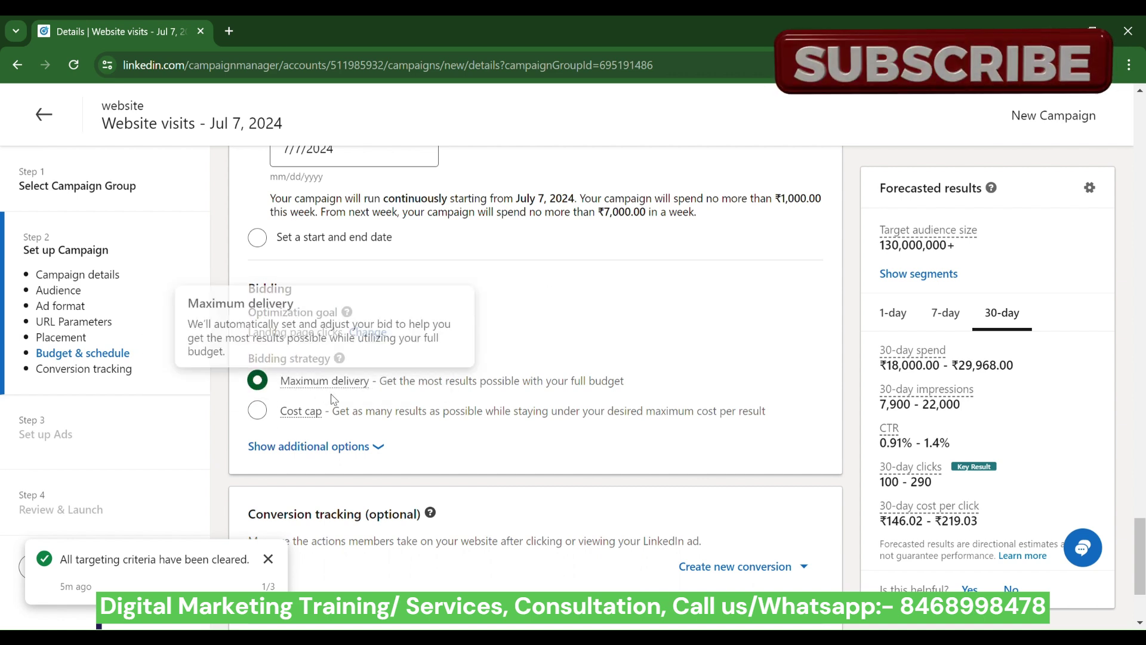
mouse_move(308, 412)
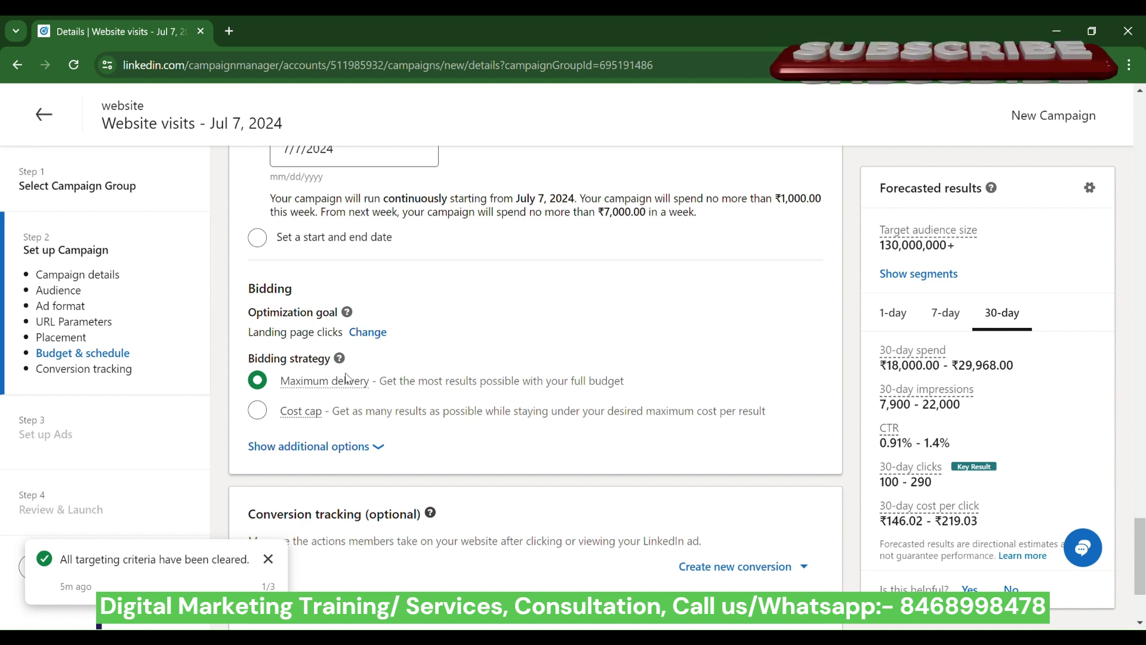
scroll(346, 378, down, 1)
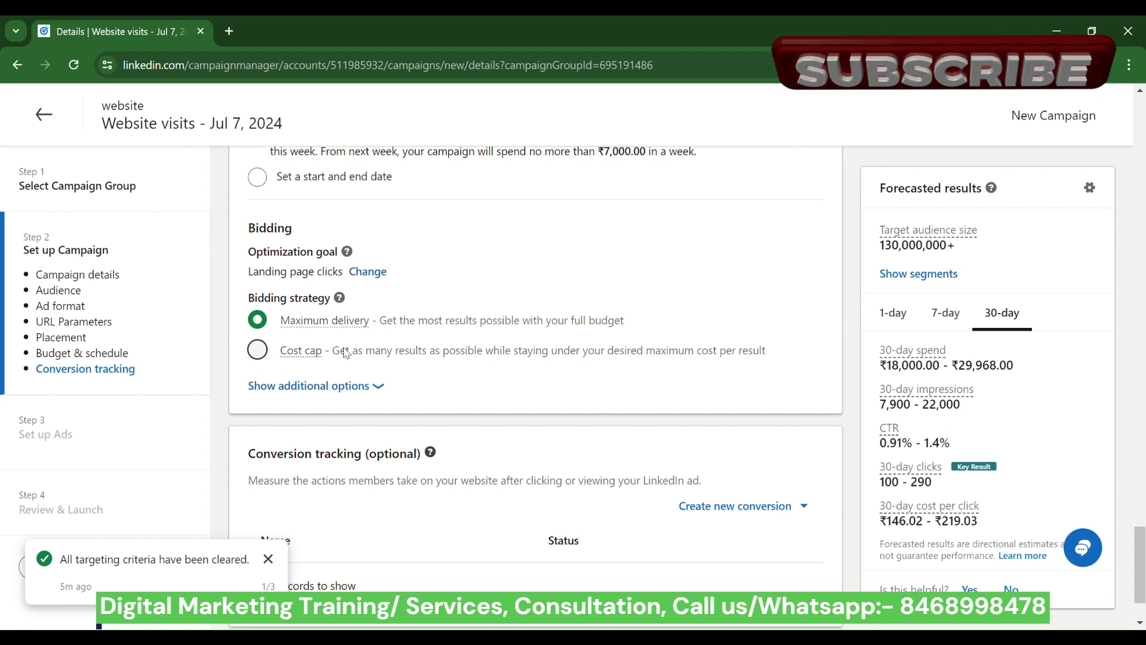
click(368, 273)
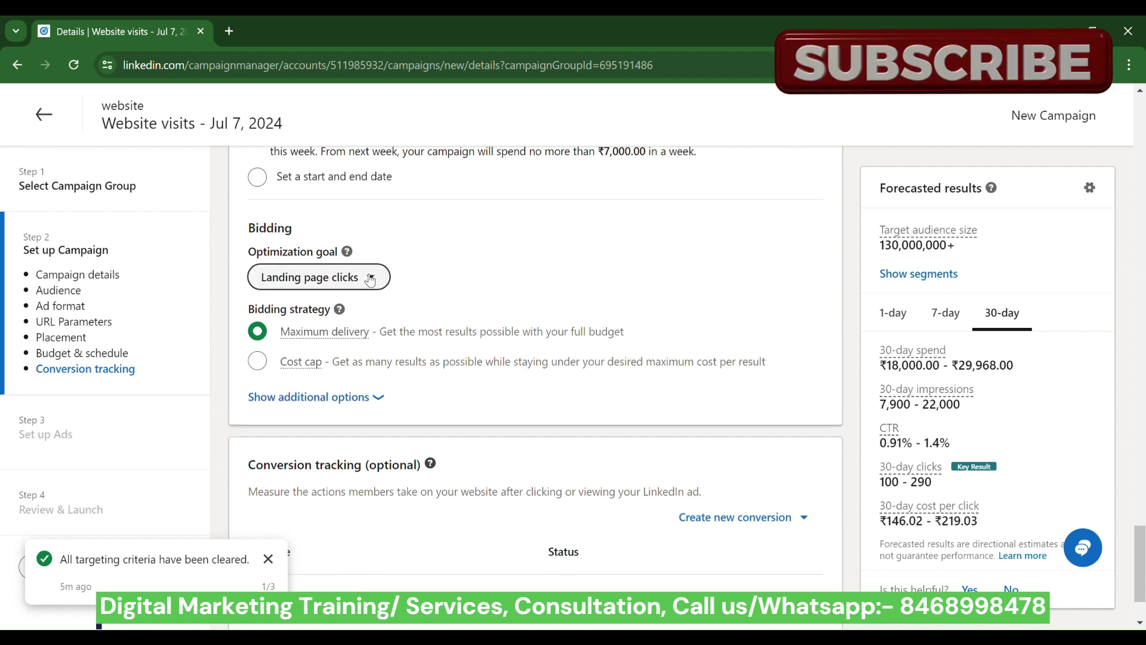
click(370, 279)
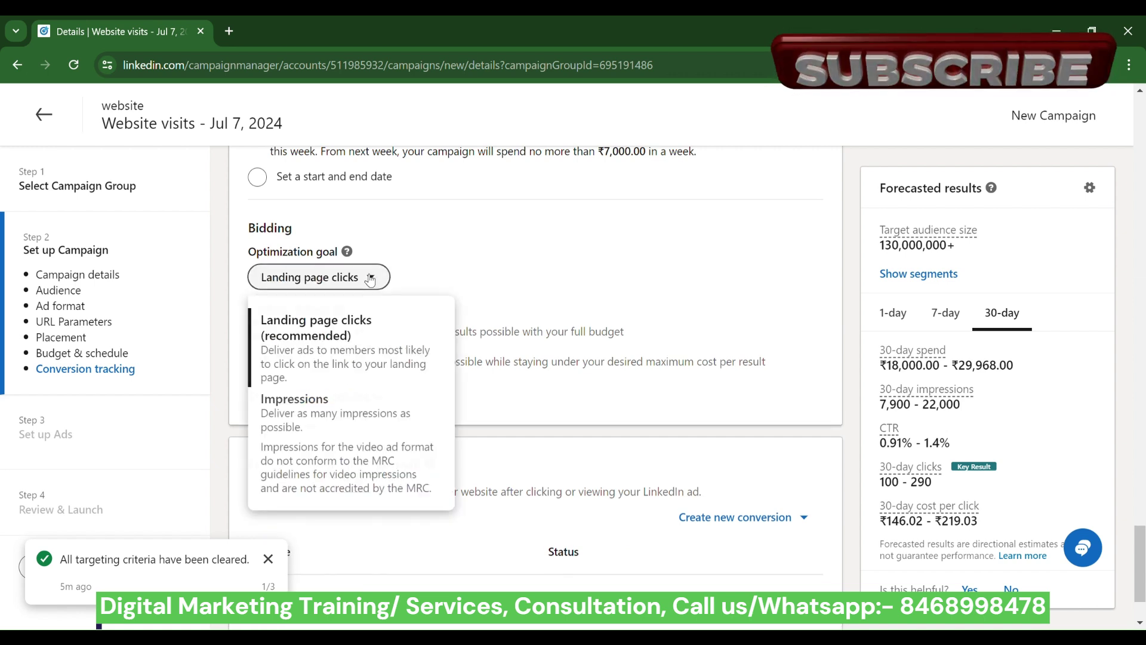
click(327, 357)
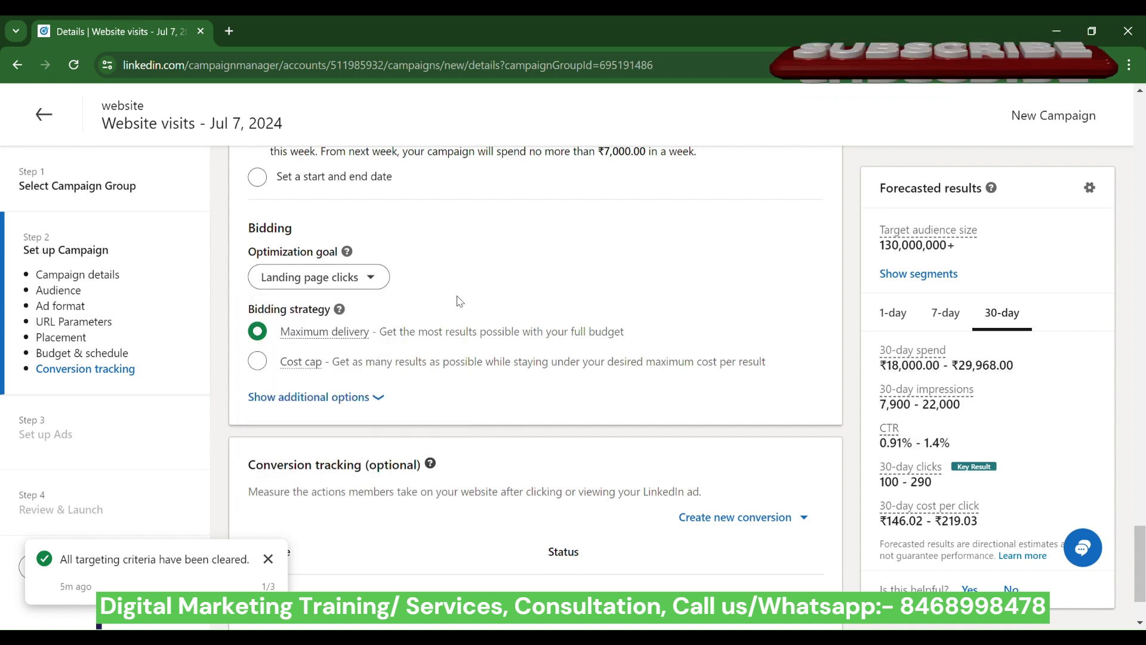
scroll(460, 300, down, 2)
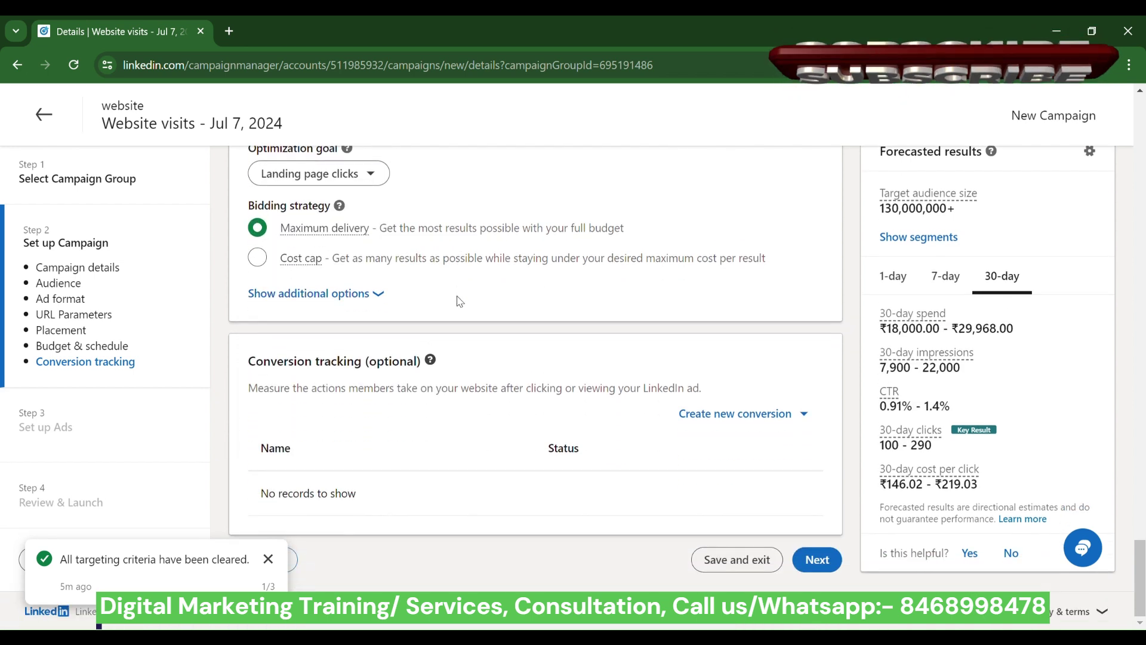